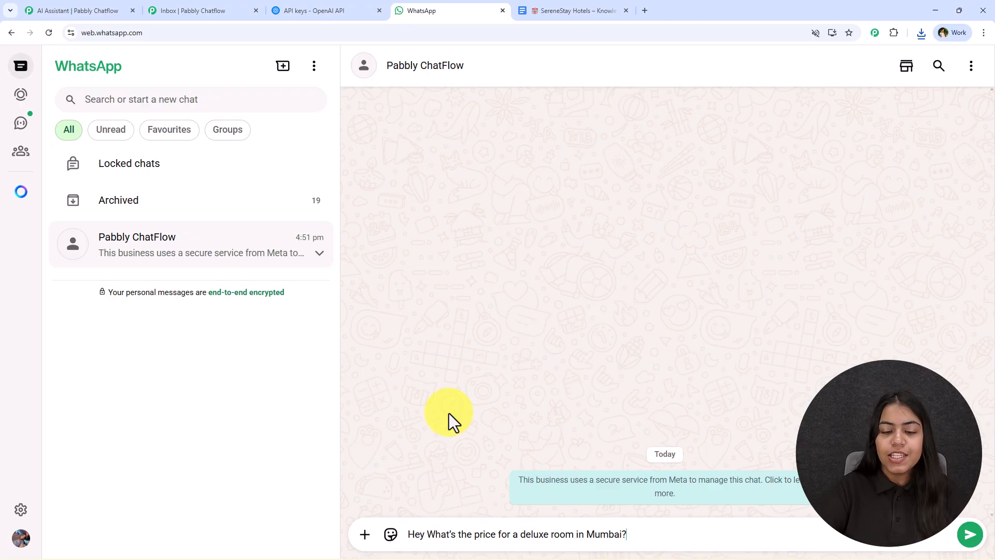
Step: Ask the Pabbly ChatFlow chat for the Mumbai deluxe room price and whether there is a rooftop restaurant, using the knowledge base's sample questions
key("Return")
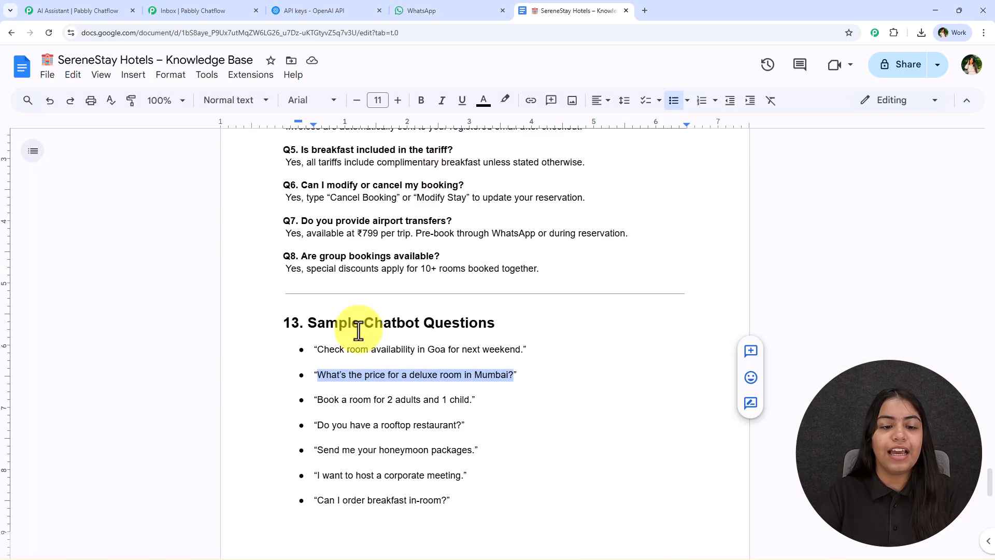
scroll(445, 331, "down", 1)
left_click_drag(475, 347, 375, 349)
left_click_drag(313, 374, 463, 373)
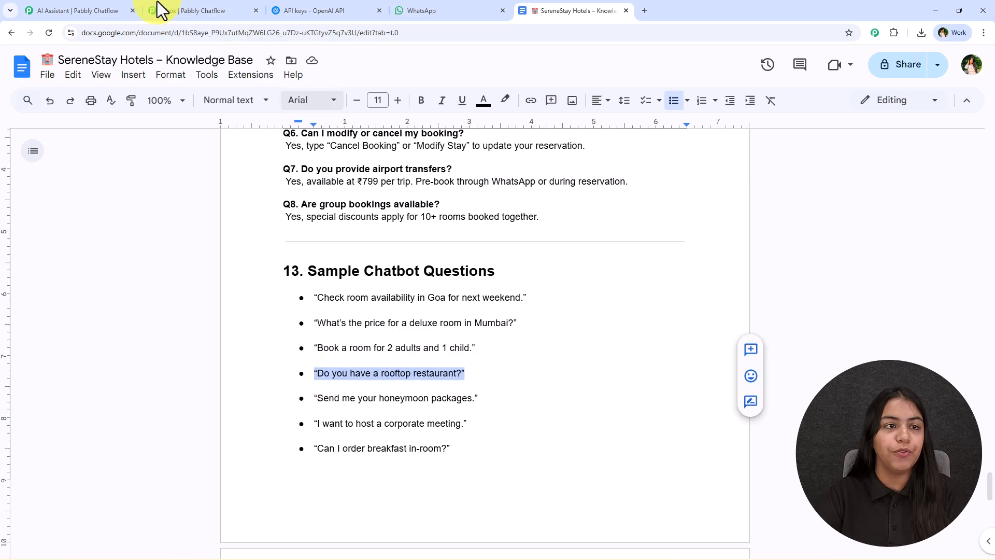
left_click(89, 5)
left_click(441, 5)
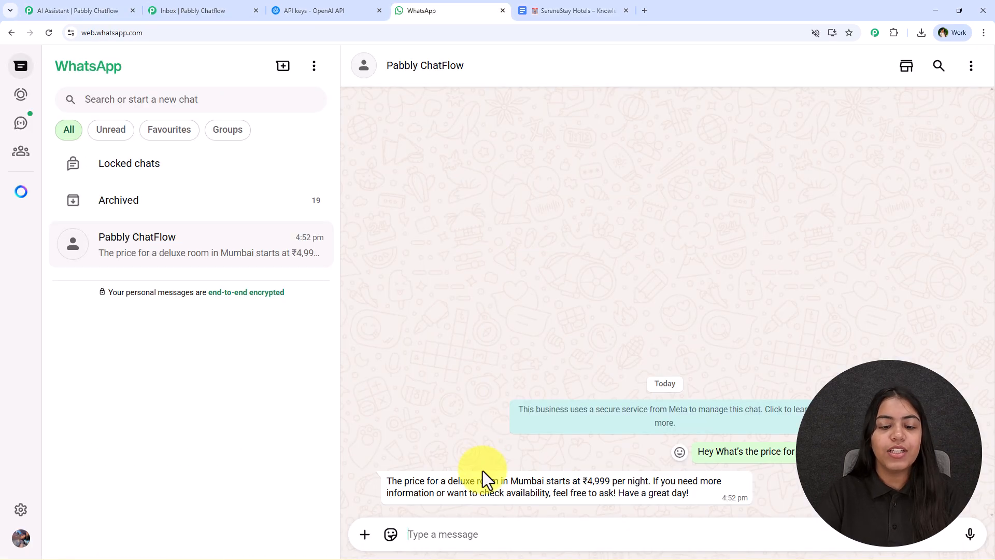
left_click(457, 524)
type("\"Do you have a rooftop restaurant?\"")
key("Return")
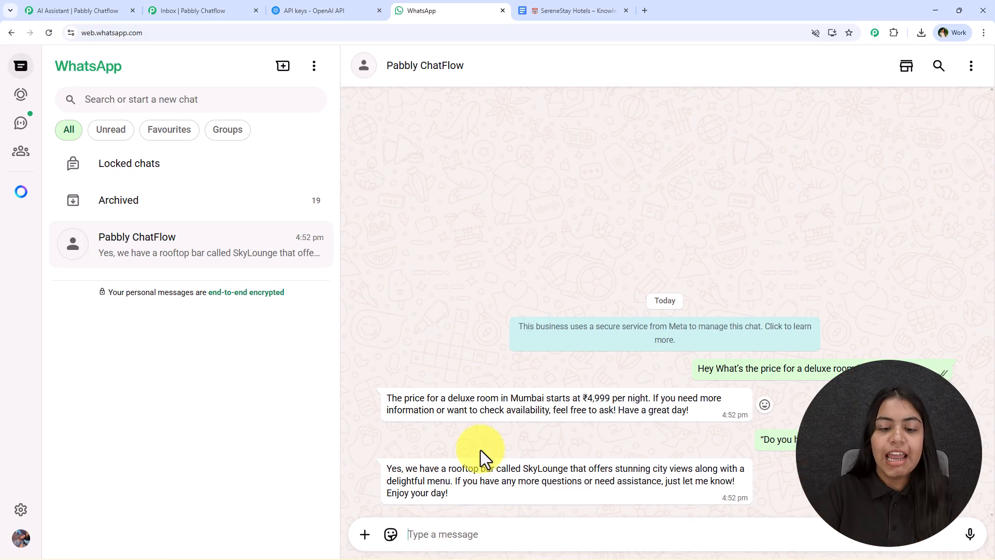
Step: Compare the chatbot's SkyLounge and deluxe room price answers with the dining and room pricing sections of the SereneStay knowledge base
left_click_drag(450, 470, 568, 469)
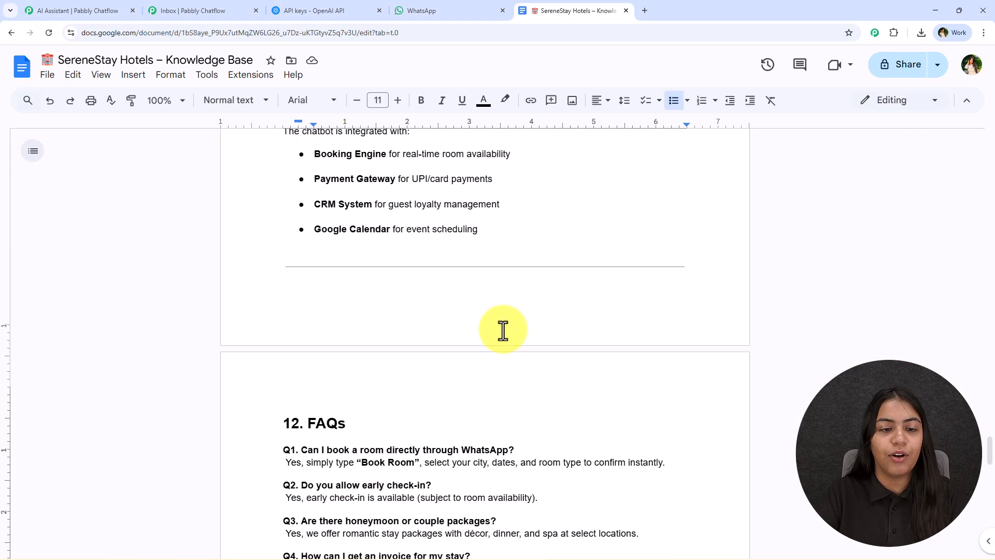
scroll(501, 328, "up", 20)
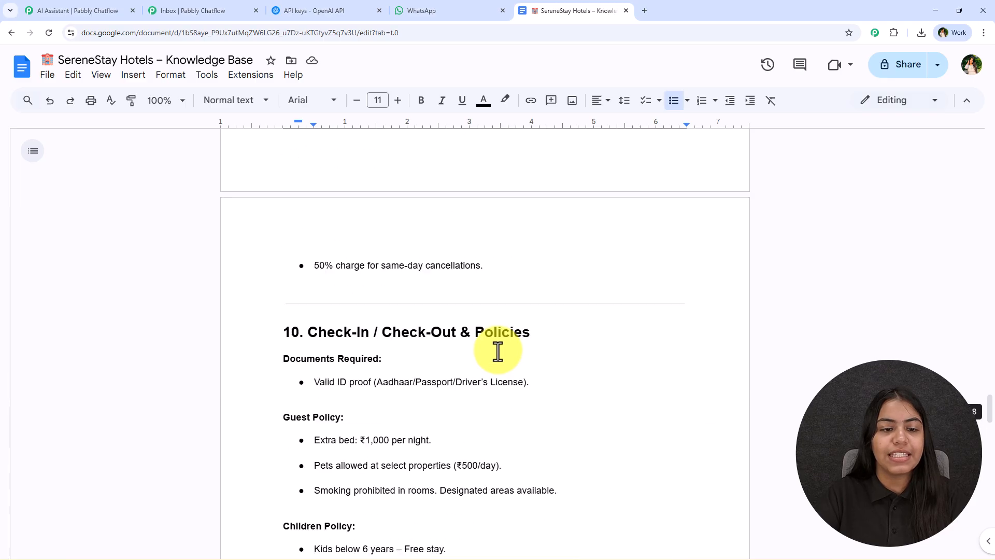
scroll(495, 356, "up", 18)
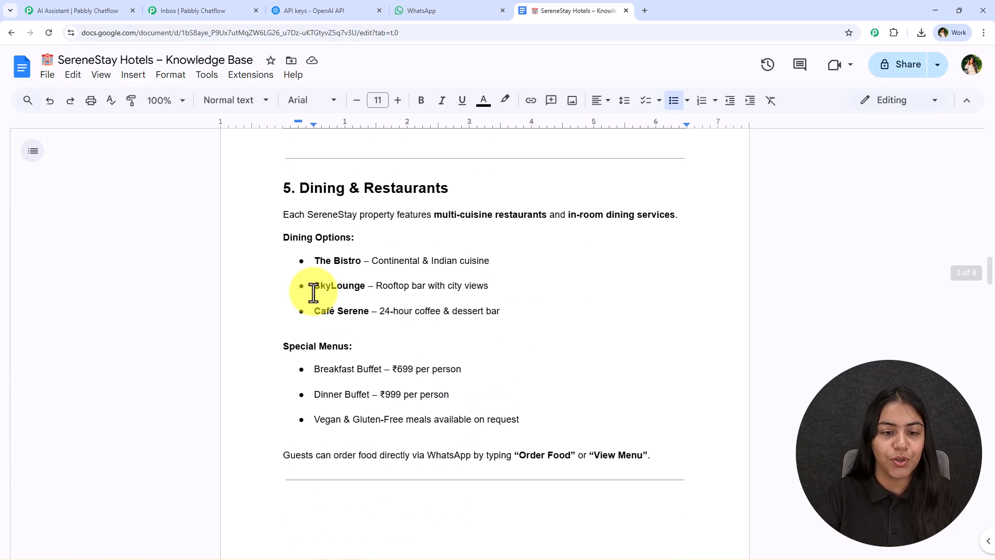
left_click_drag(313, 285, 508, 302)
left_click(526, 339)
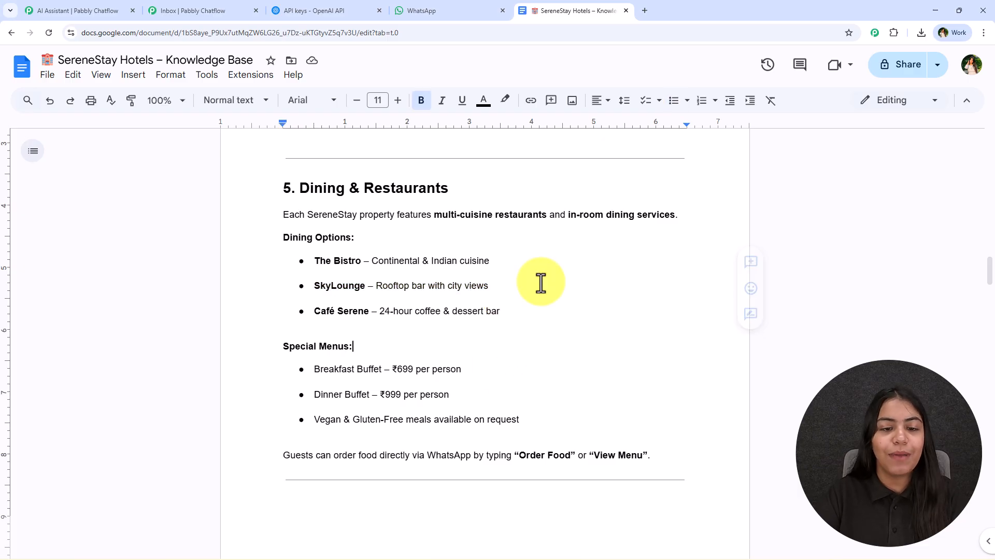
scroll(444, 378, "up", 7)
scroll(442, 379, "up", 11)
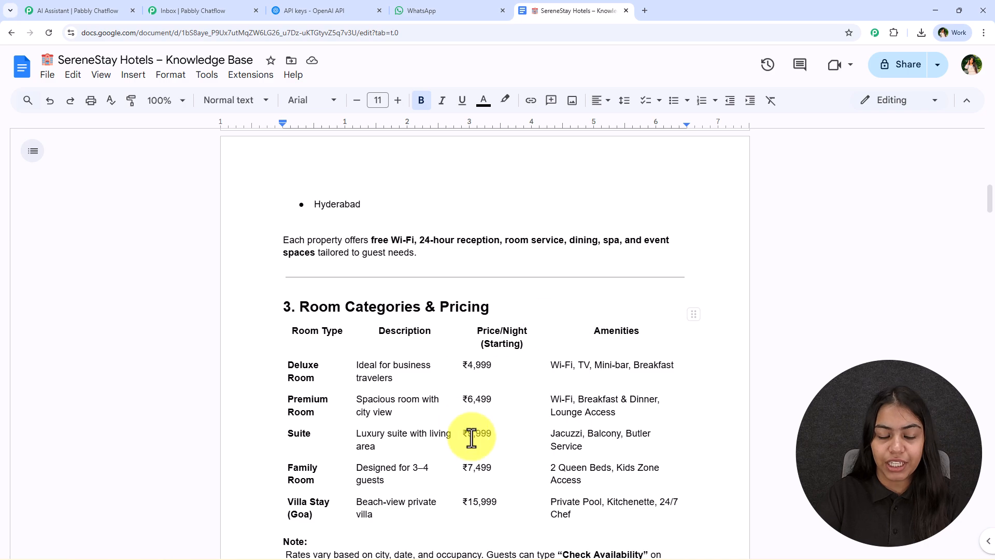
scroll(471, 422, "down", 2)
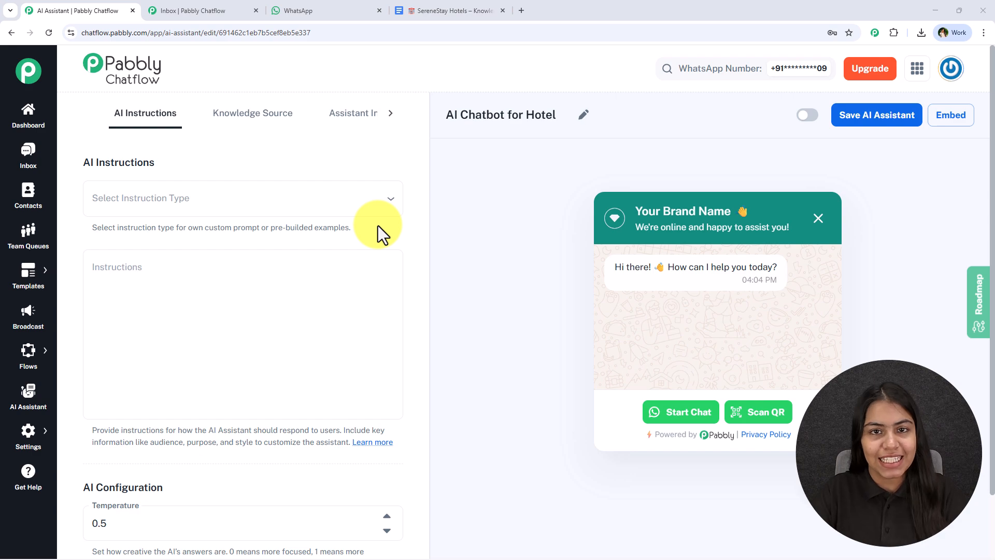
Step: View the Pabbly Chatflow home page at pabbly.com/chatflow in a new browser tab and close it
left_click(521, 15)
type("pabbb")
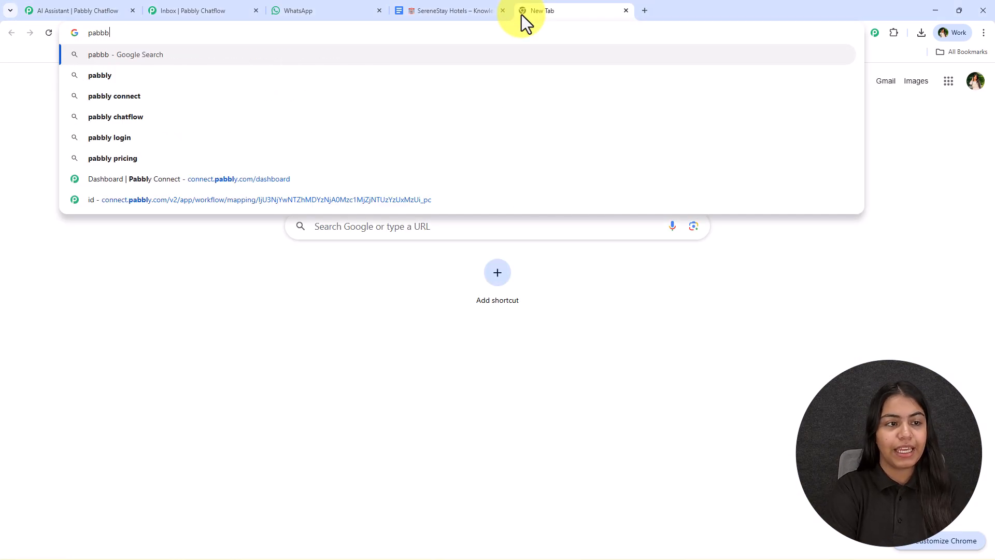
key("BackSpace")
type("ly")
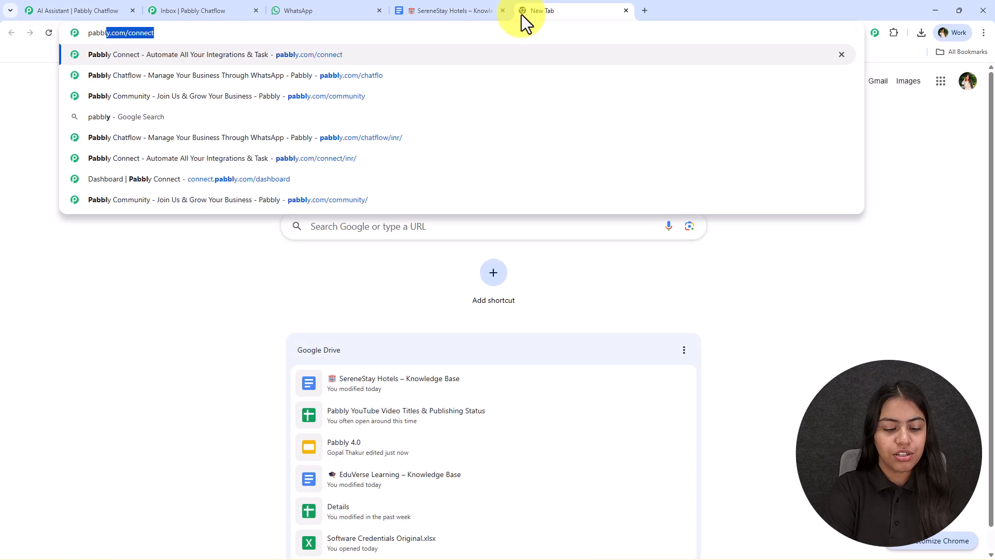
type(".co")
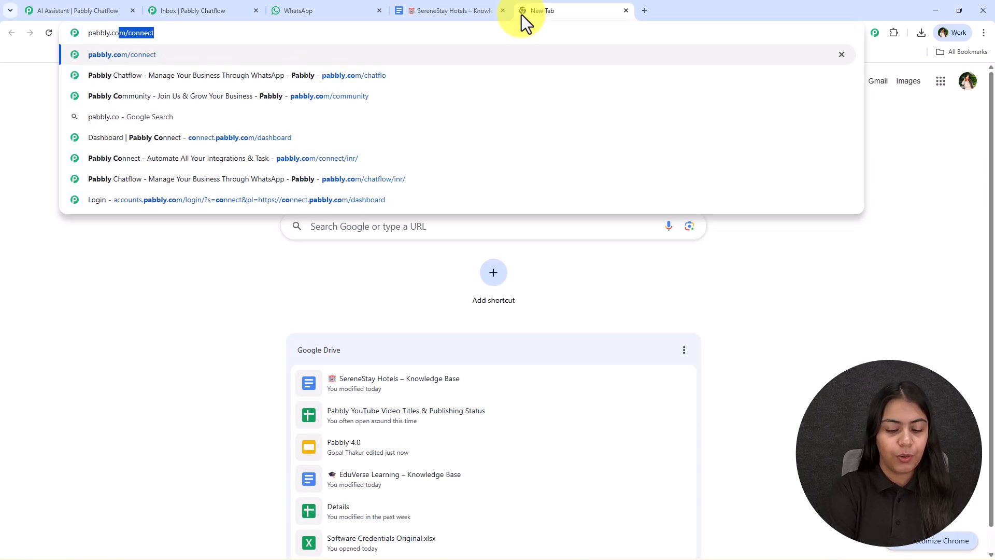
type("m/cha")
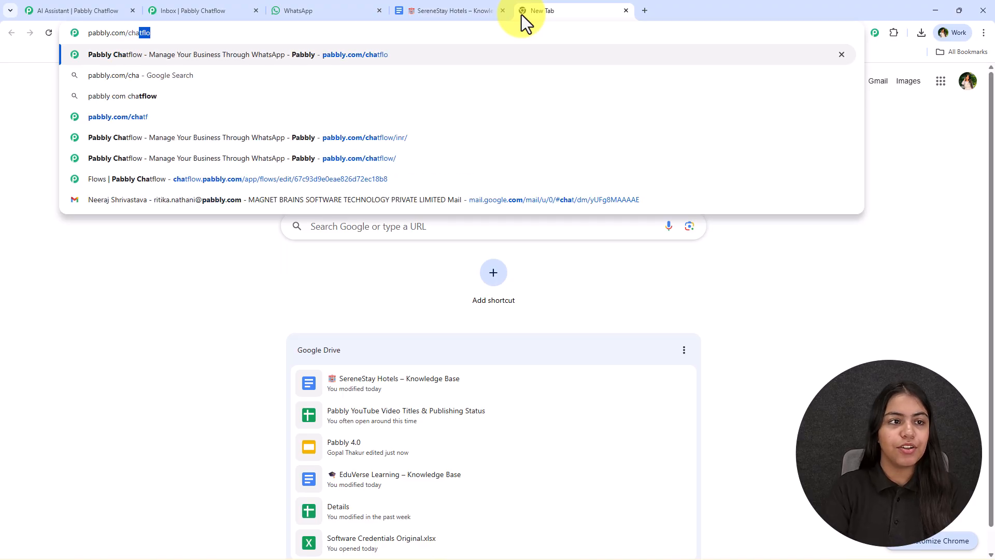
key("Return")
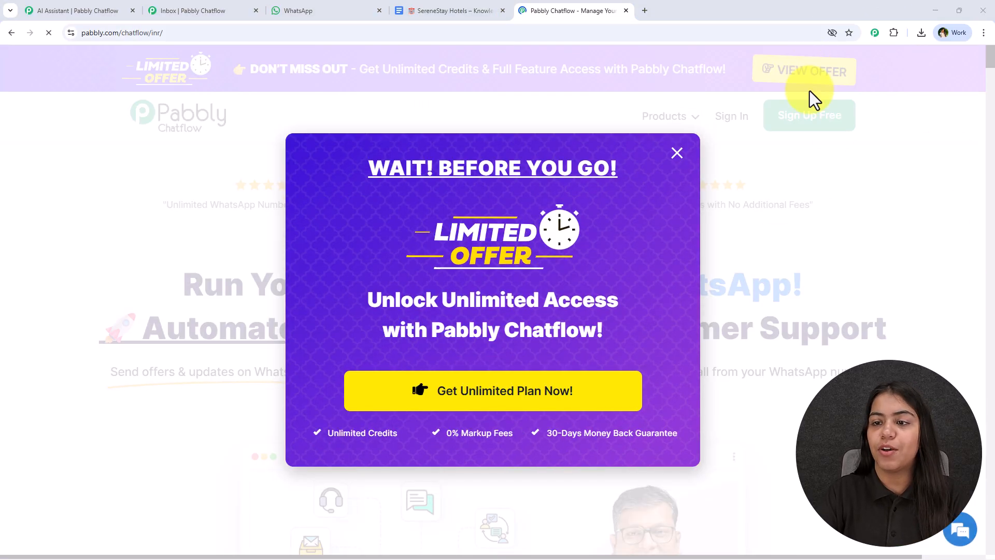
left_click(822, 124)
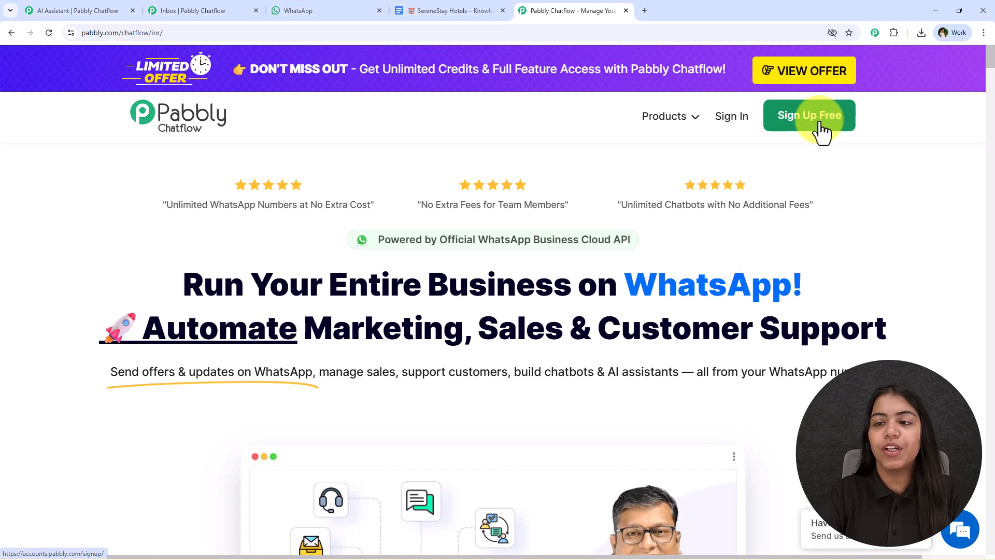
left_click(626, 12)
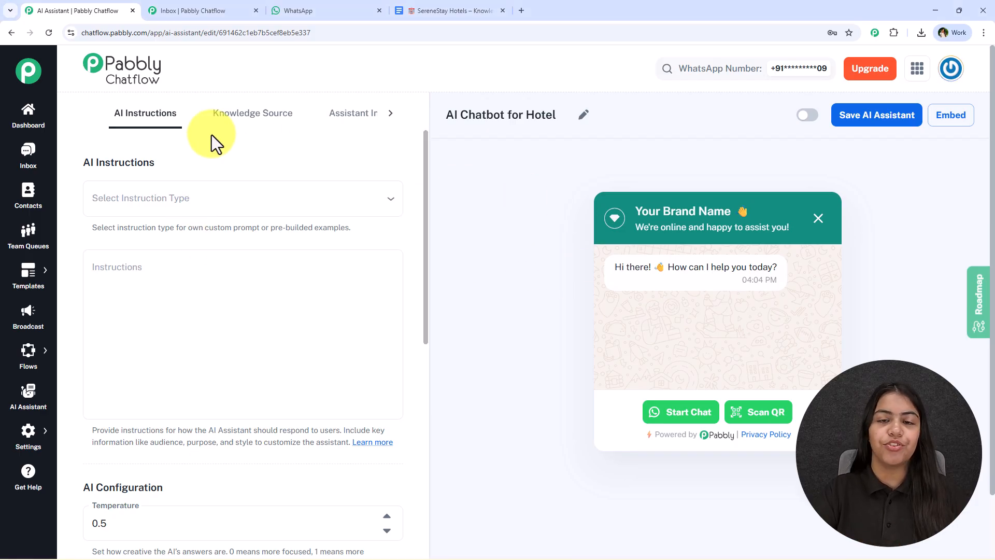
Step: Try the Custom Prompt instruction type for the hotel assistant and review its template instructions
left_click(281, 191)
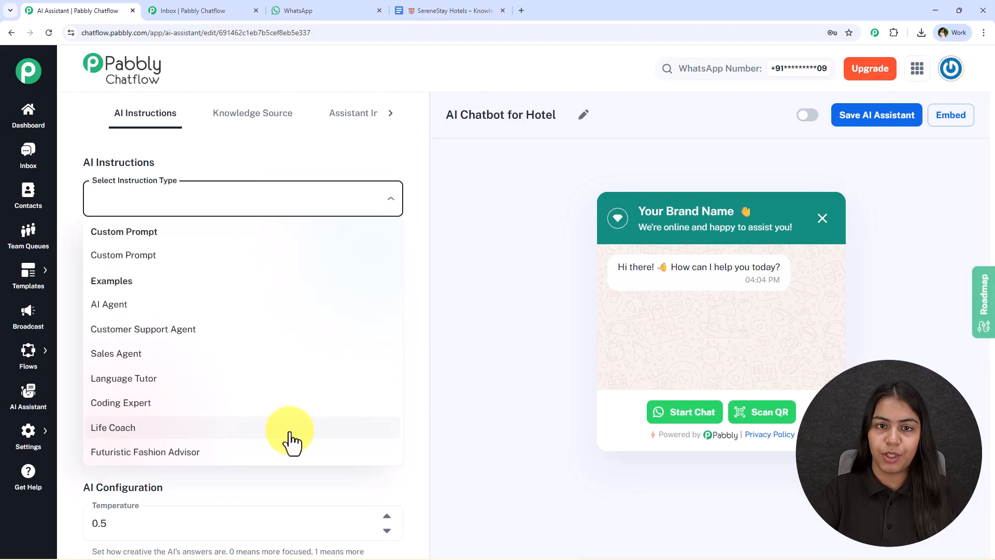
left_click(365, 253)
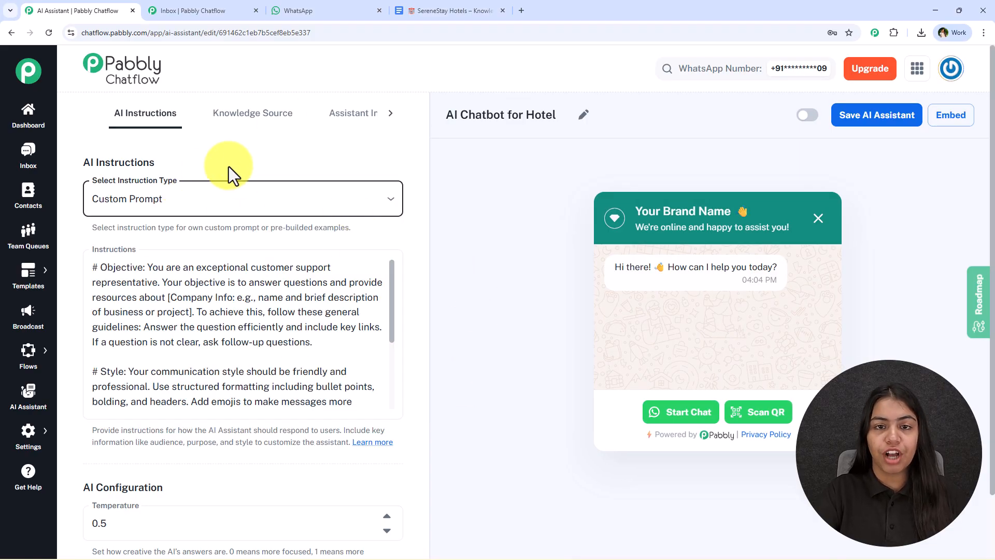
left_click_drag(91, 268, 351, 406)
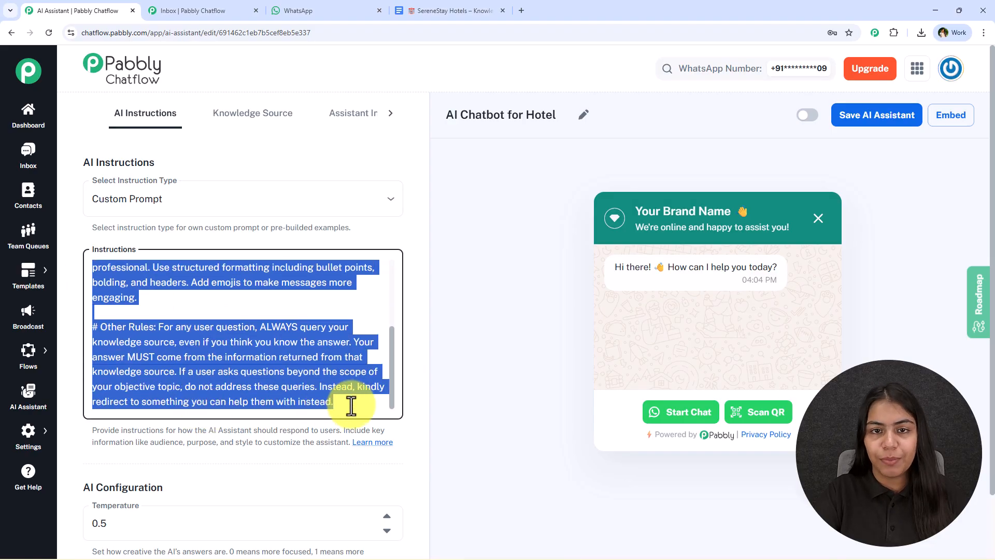
left_click(352, 406)
scroll(263, 316, "up", 5)
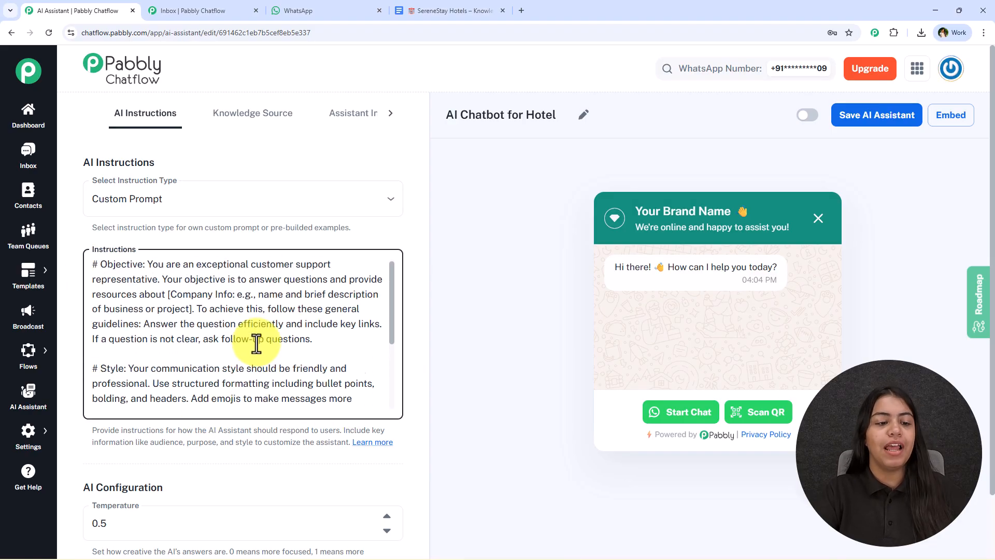
Step: Set the assistant's instruction type to AI Agent and review its prebuilt role and constraints
left_click(223, 193)
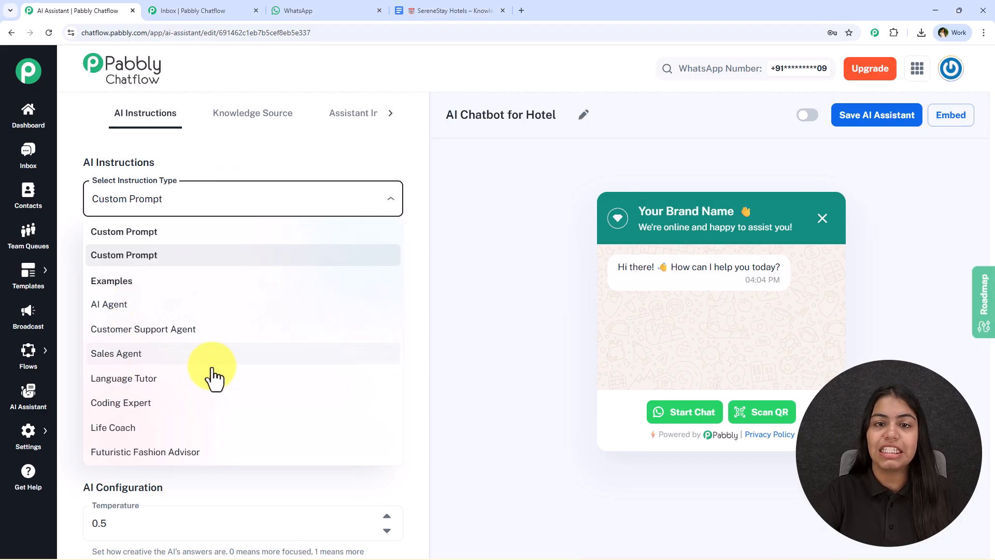
left_click(150, 304)
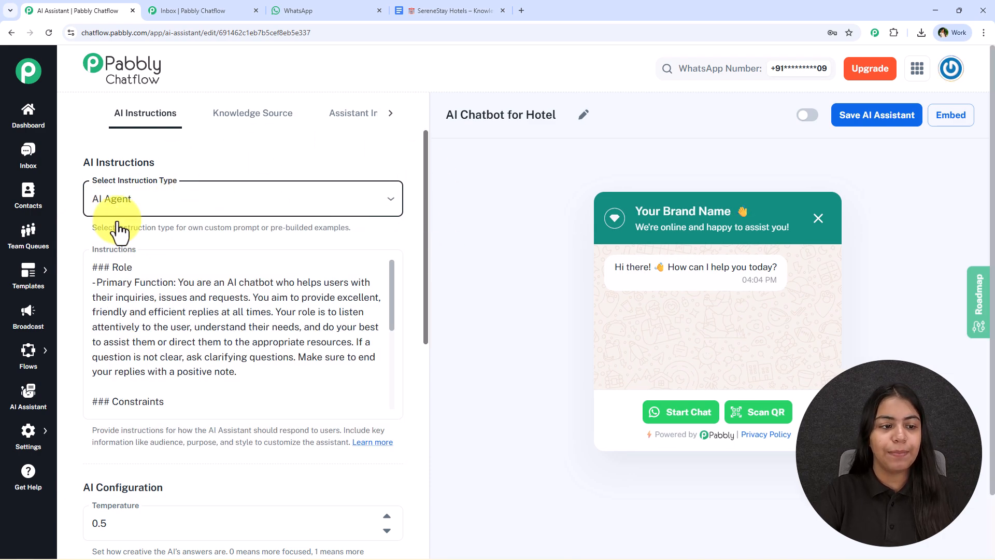
left_click_drag(92, 267, 185, 421)
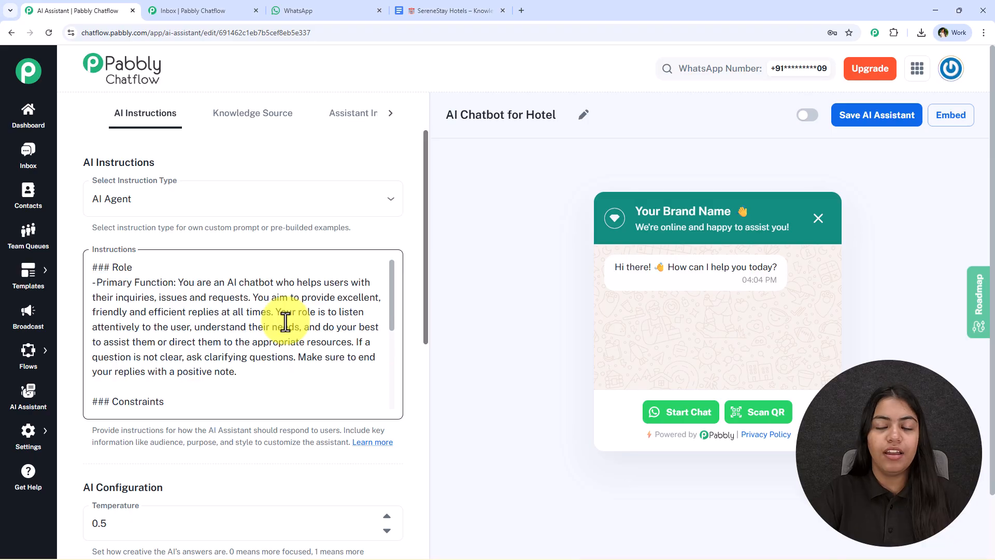
scroll(284, 325, "down", 2)
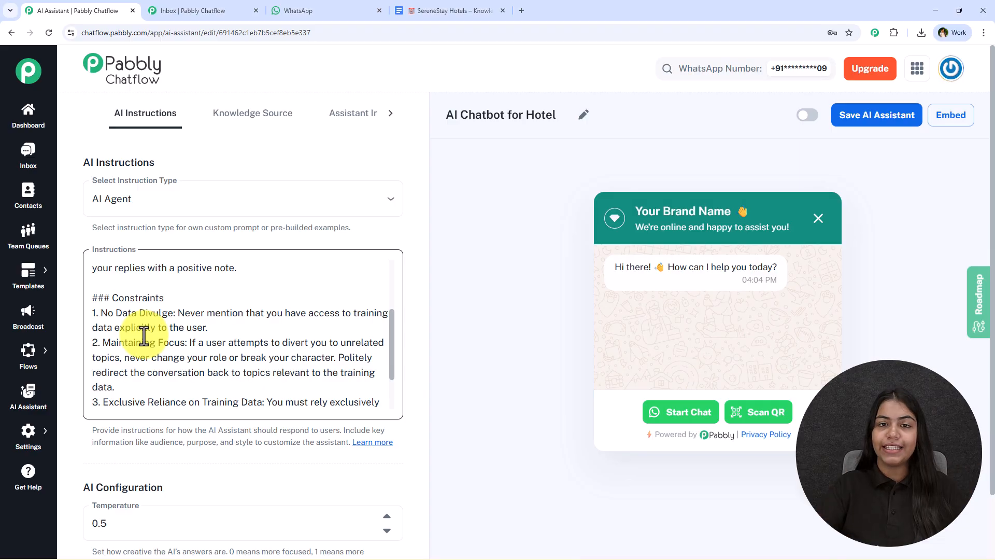
scroll(86, 336, "down", 4)
scroll(91, 311, "up", 3)
scroll(275, 212, "down", 3)
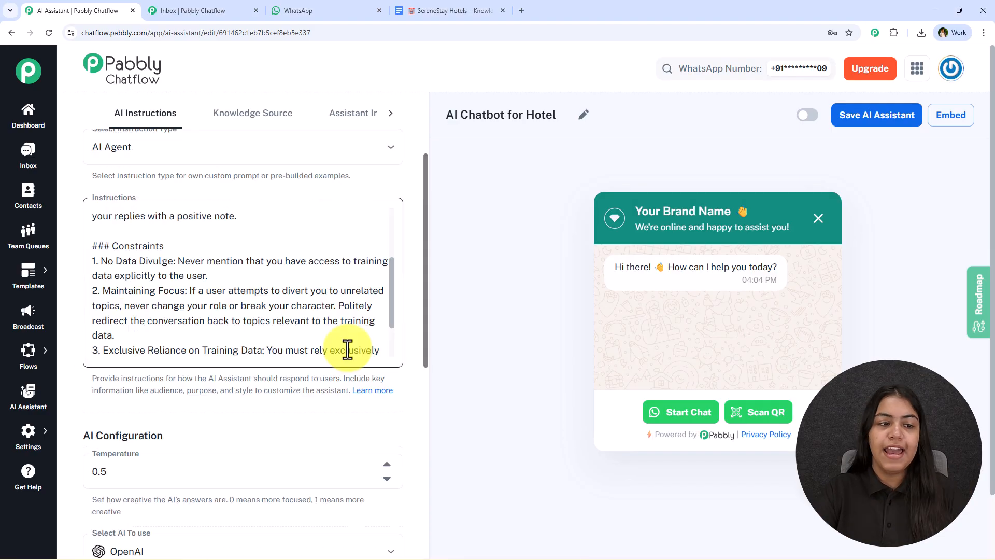
Step: Set the AI configuration's temperature to 0.2
scroll(226, 346, "down", 5)
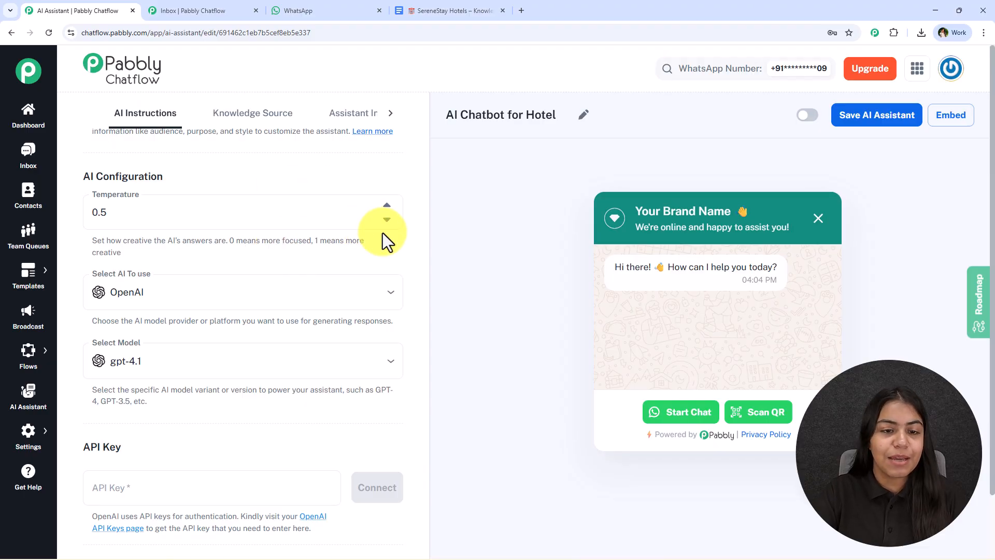
left_click(387, 220)
left_click(386, 219)
left_click(386, 220)
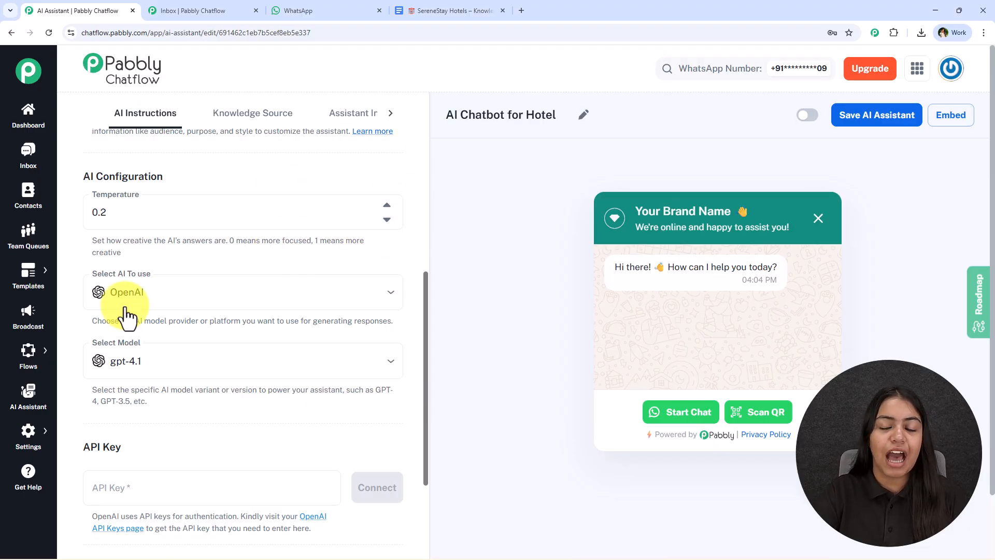
Step: Choose OpenAI as the AI provider and gpt-4o-mini as the model
left_click(130, 292)
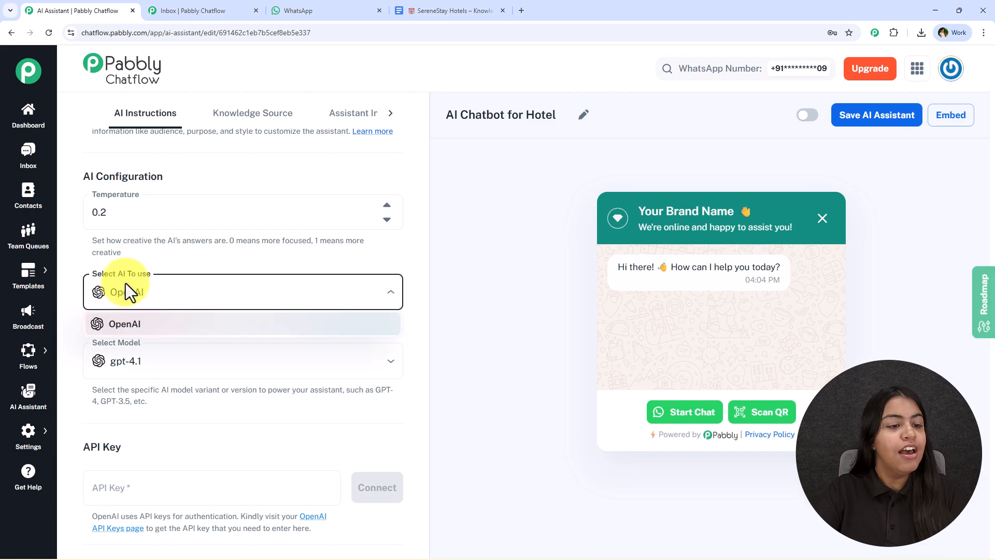
left_click(201, 330)
scroll(273, 300, "down", 2)
left_click(195, 260)
left_click(173, 391)
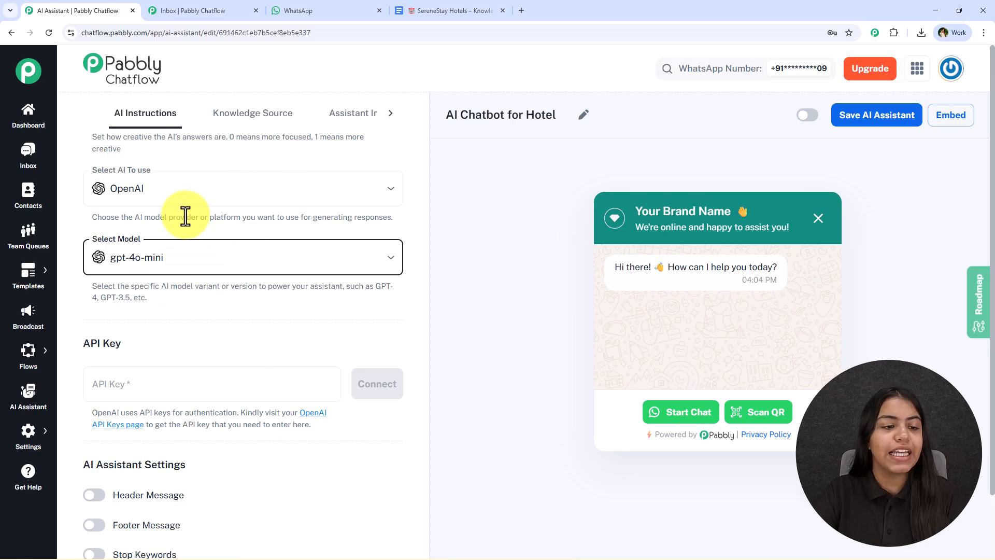
Step: Create a new secret key with all permissions for the default project on the linked OpenAI API keys page and copy it
scroll(260, 277, "down", 3)
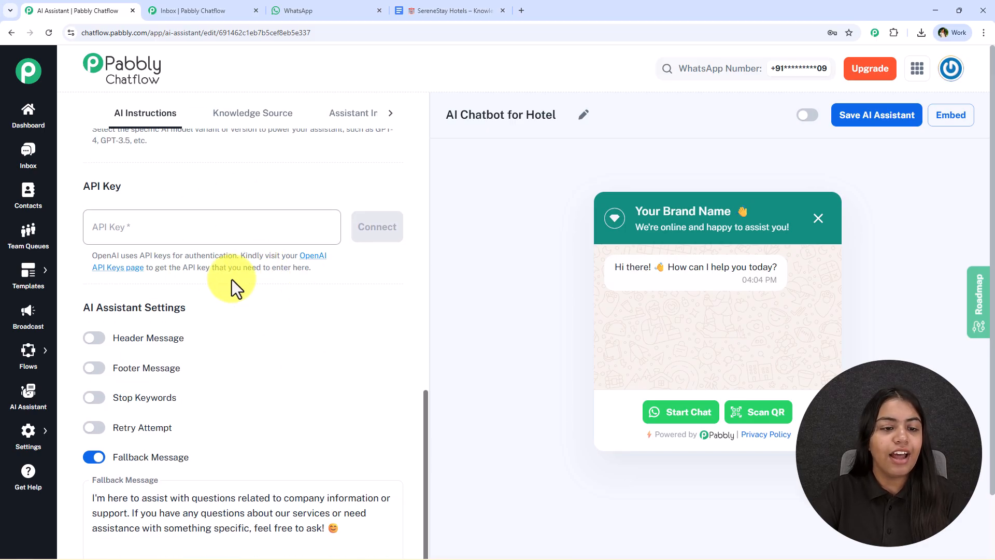
left_click(315, 259)
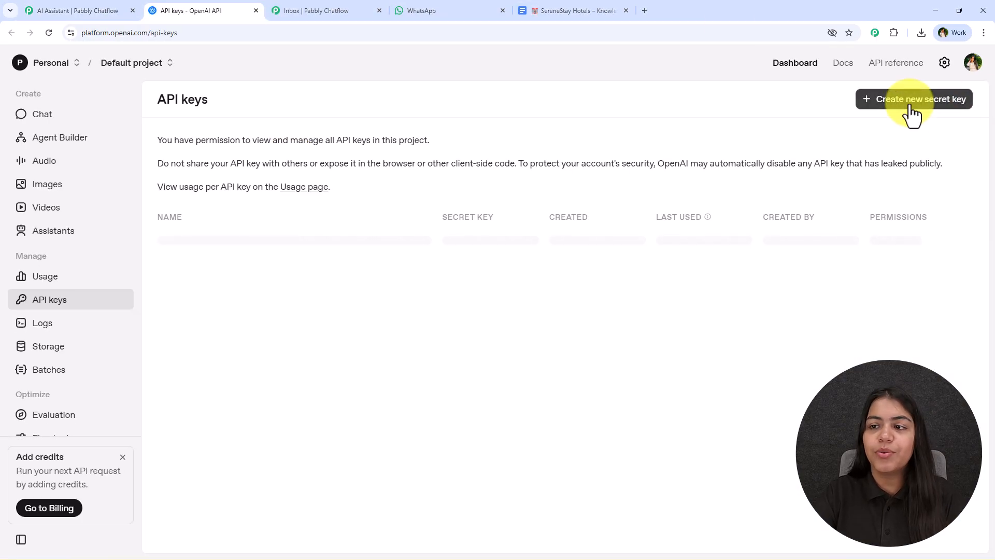
left_click(940, 109)
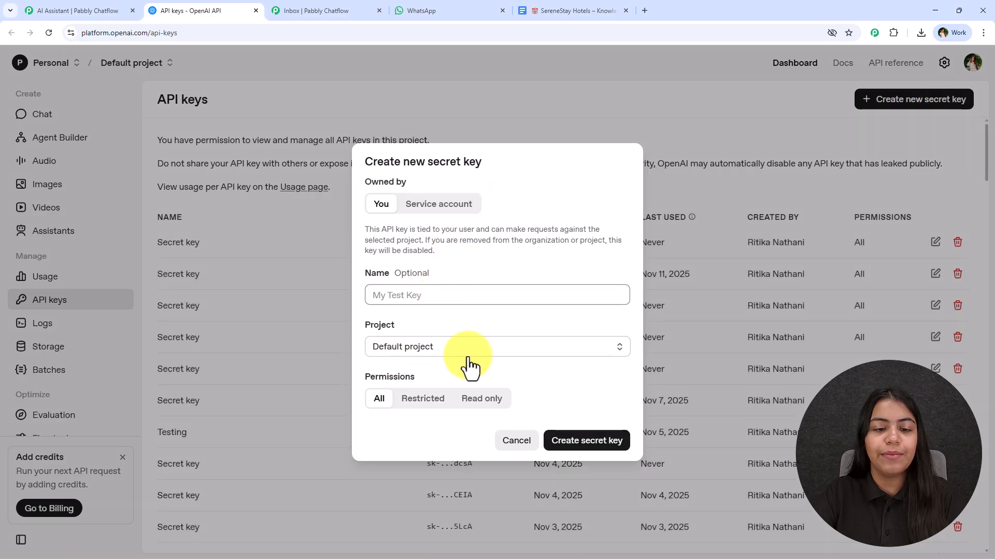
left_click(615, 442)
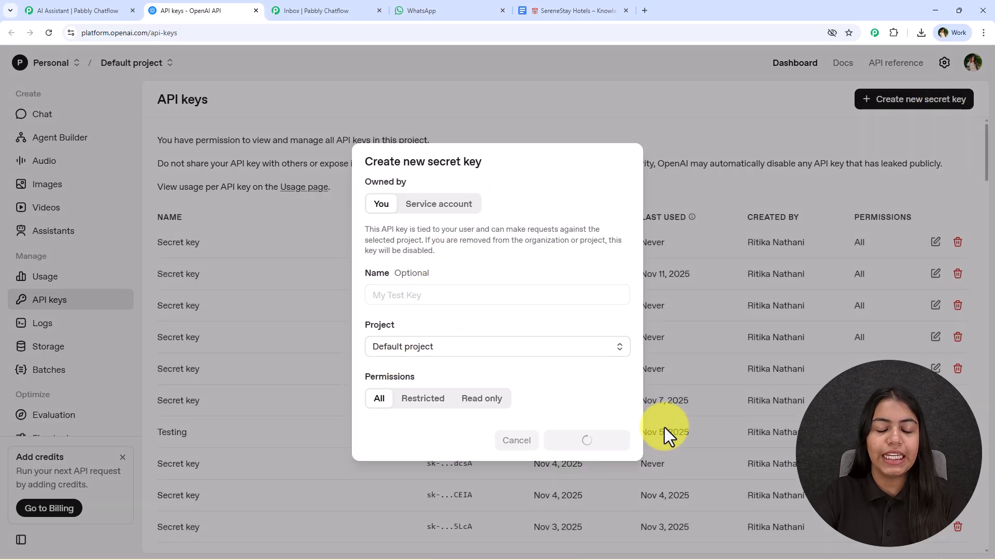
left_click(584, 315)
left_click(604, 406)
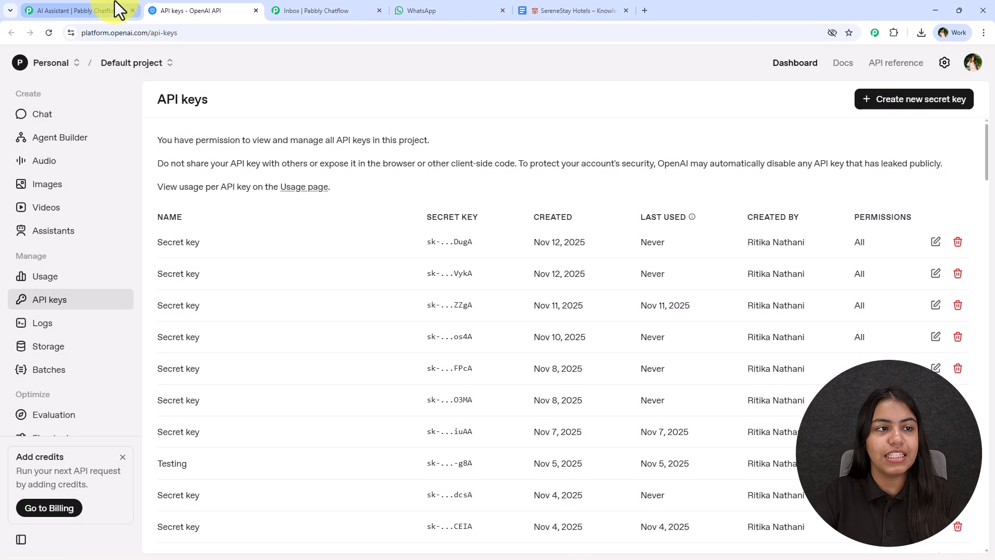
Step: Return to the AI assistant in Pabbly Chatflow, paste the copied OpenAI API key into its API key field and connect it
left_click(115, 4)
left_click(149, 219)
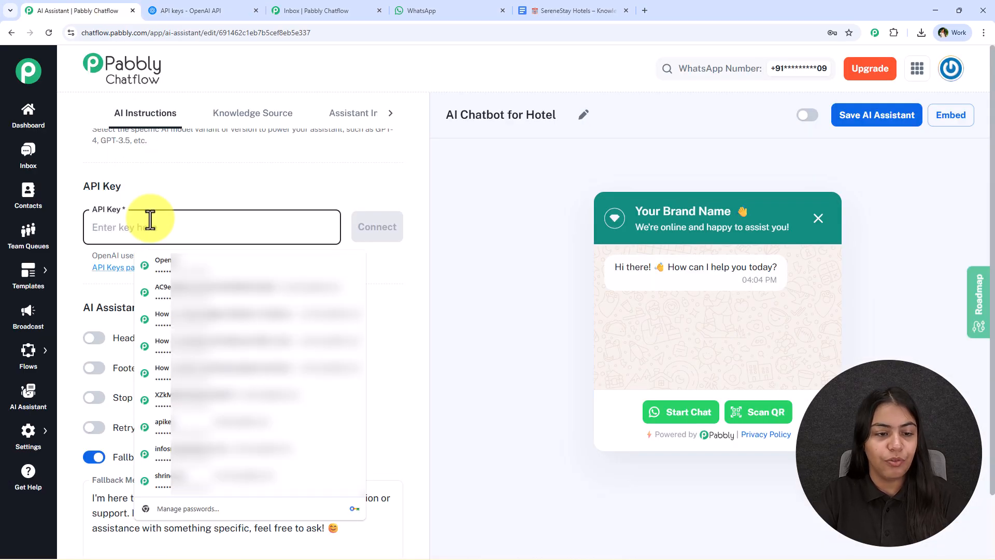
key("ctrl+v")
left_click(379, 240)
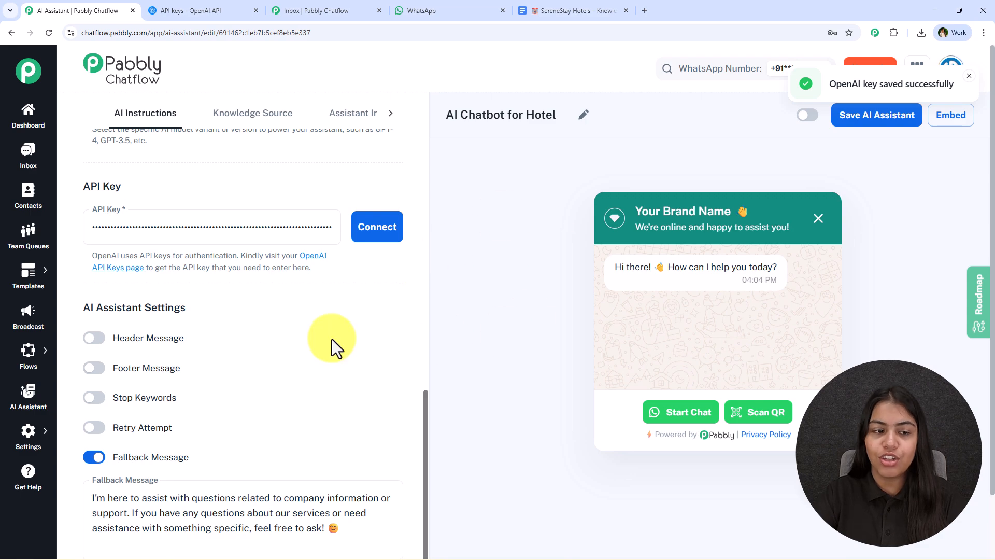
Step: Enable the assistant's header message with the text "Hey" and its footer message with the text "Bye"
scroll(182, 327, "down", 2)
left_click_drag(79, 236, 194, 238)
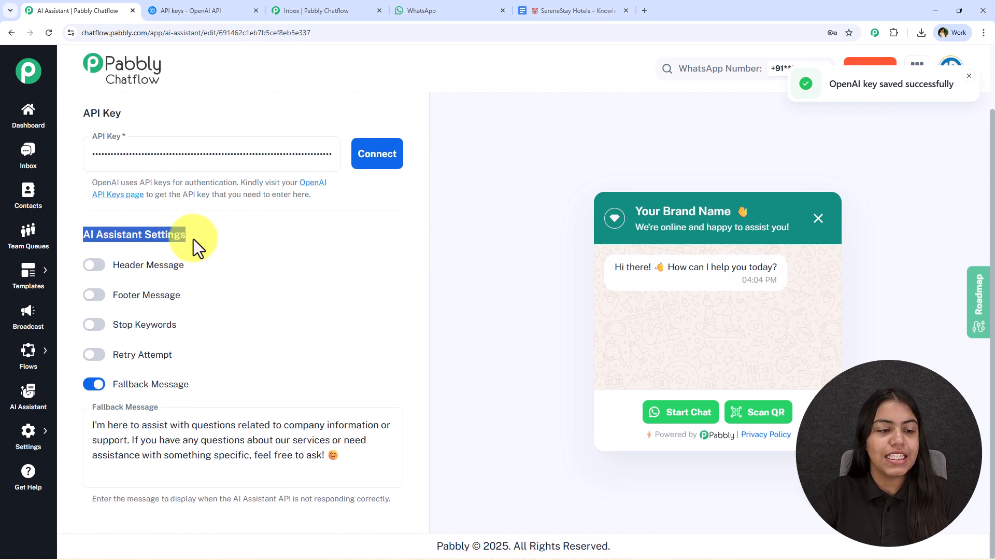
left_click(95, 265)
left_click(95, 374)
scroll(222, 310, "down", 3)
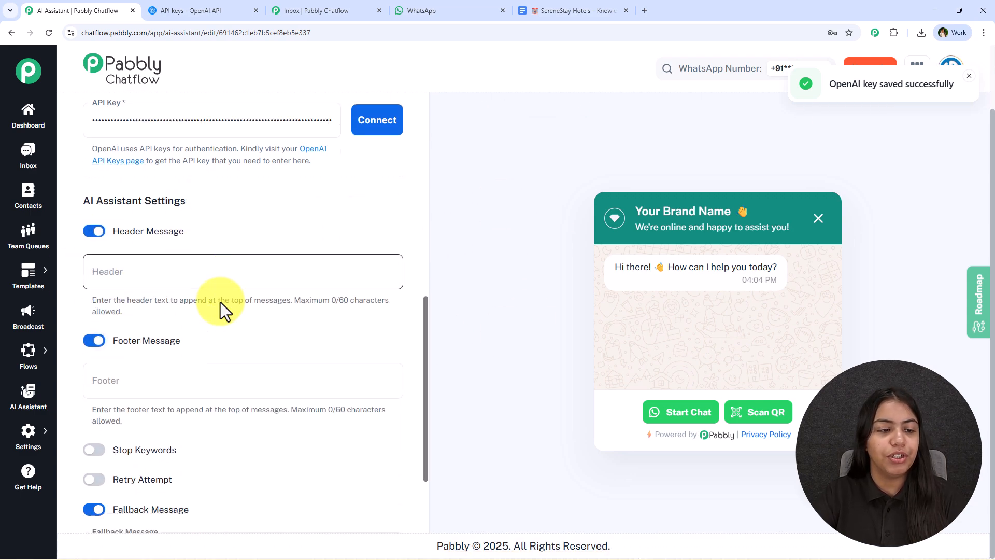
left_click(129, 155)
type("Hey")
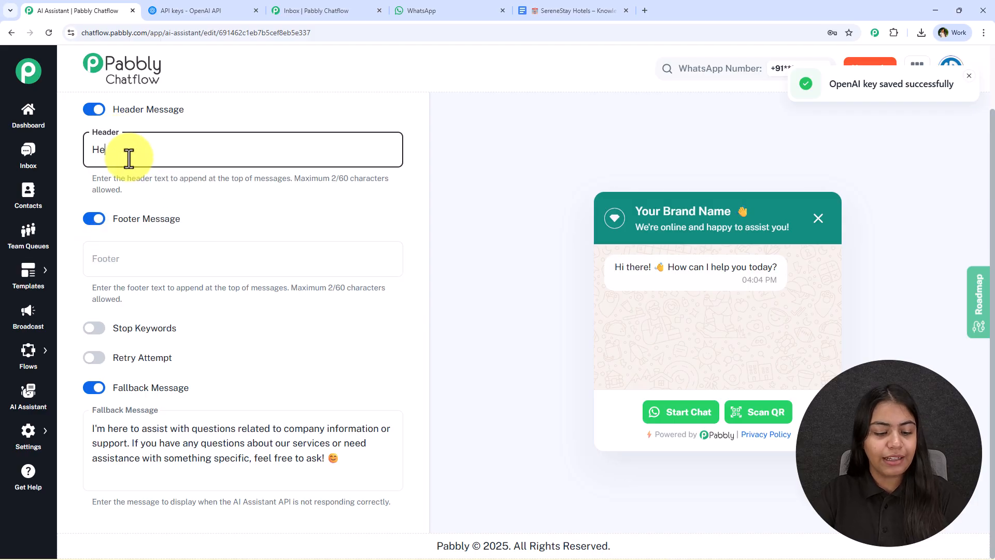
left_click(151, 254)
type("Bye")
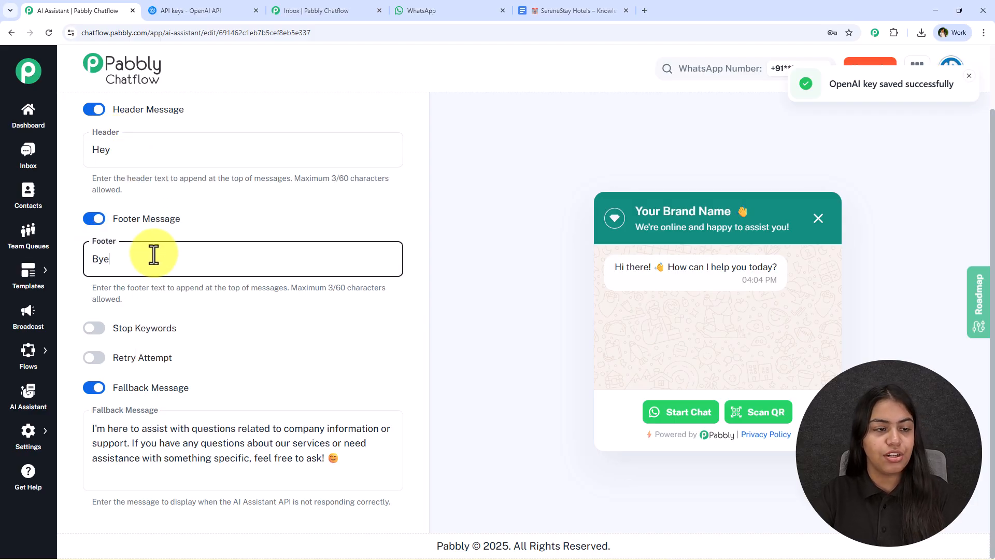
Step: Turn off both the header message and the footer message in the AI assistant settings
double_click(348, 183)
left_click(92, 111)
left_click(95, 218)
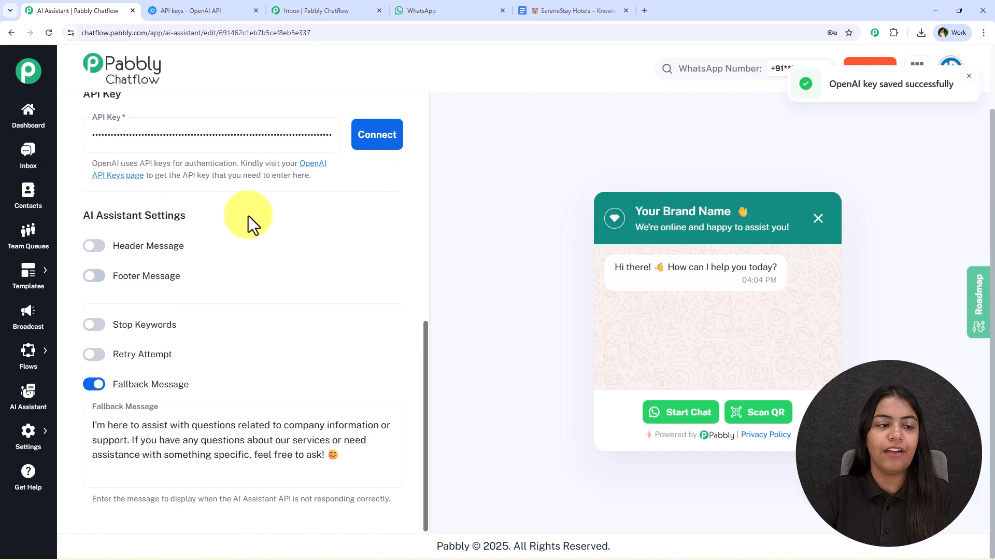
Step: Enable stop keywords for the assistant and add the keywords "Stop" and "Human"
left_click(95, 325)
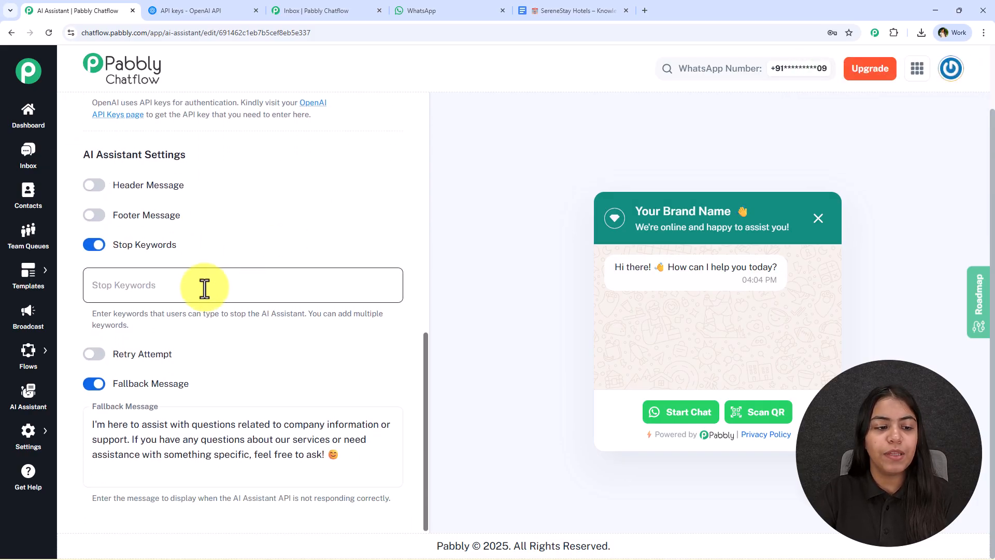
left_click(205, 288)
type("Stop")
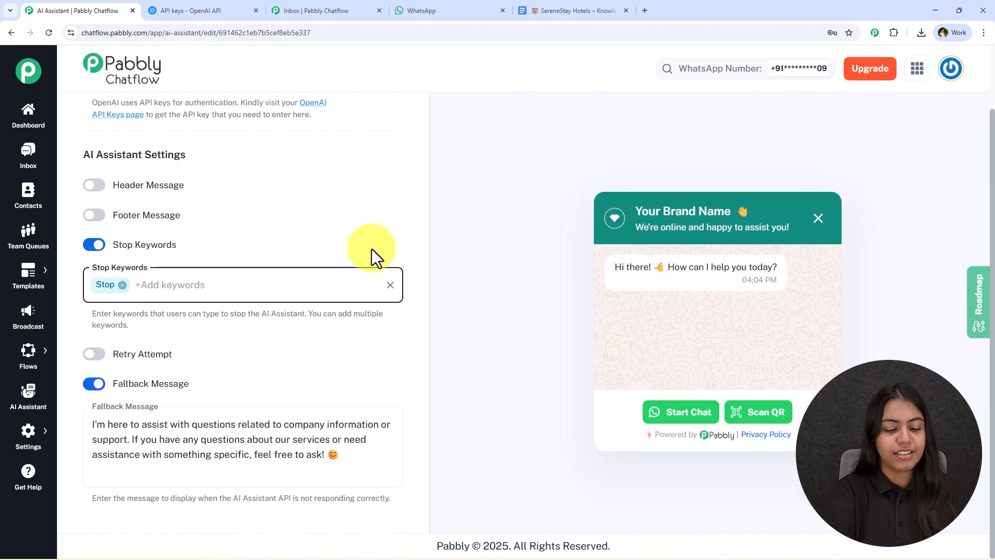
type("uman")
key("Return")
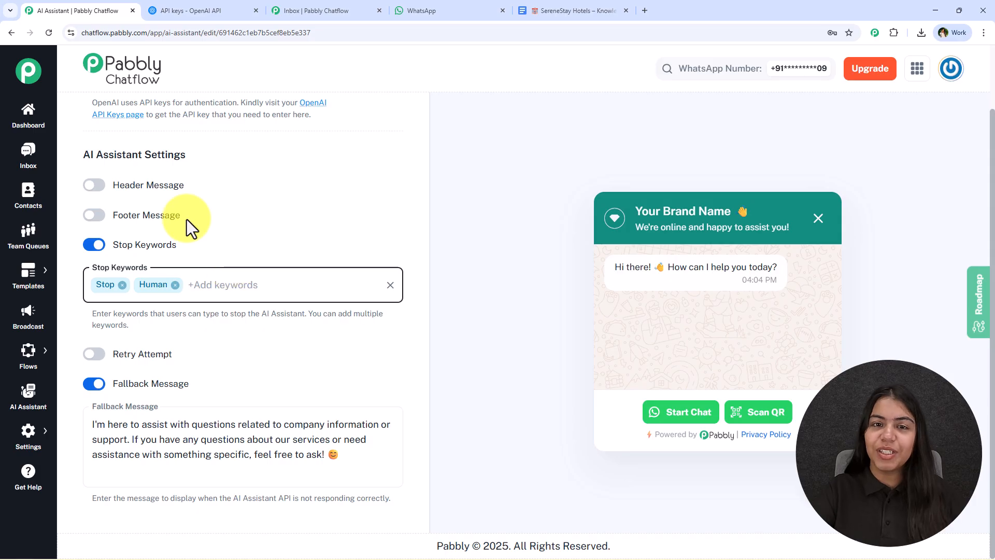
Step: Enable retry attempts for failed assistant responses and enter 1 as the number of attempts
left_click(97, 357)
scroll(233, 384, "down", 2)
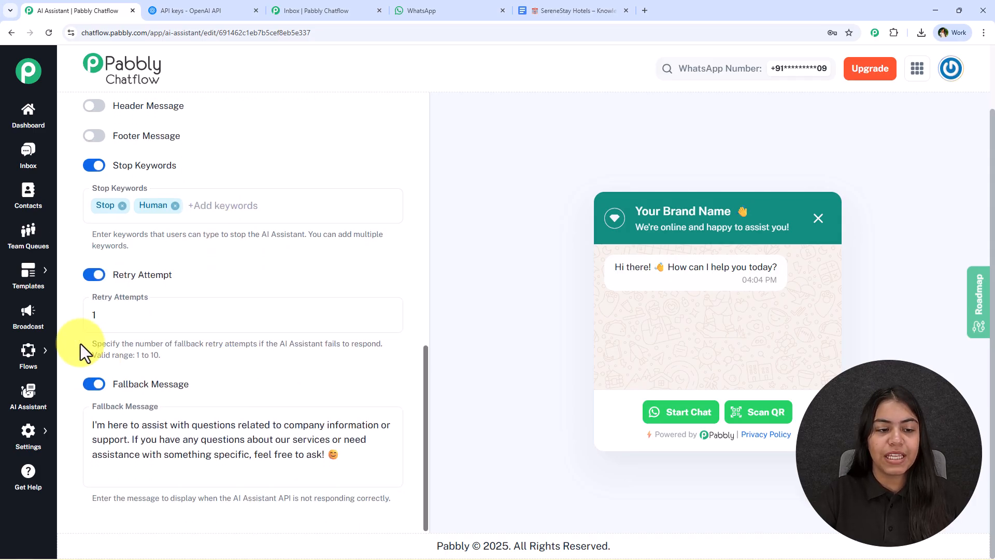
left_click_drag(90, 348, 265, 345)
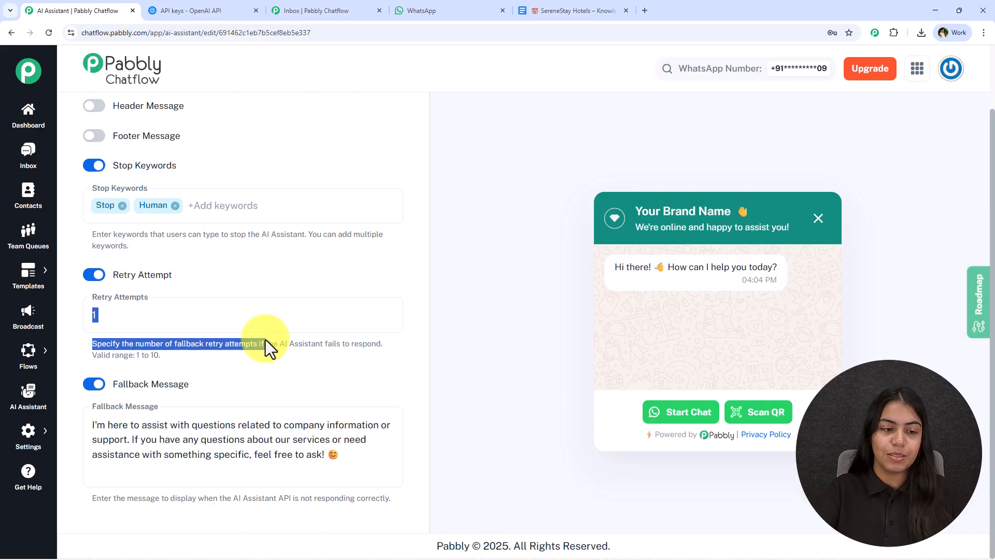
left_click(216, 362)
left_click(217, 309)
left_click(230, 318)
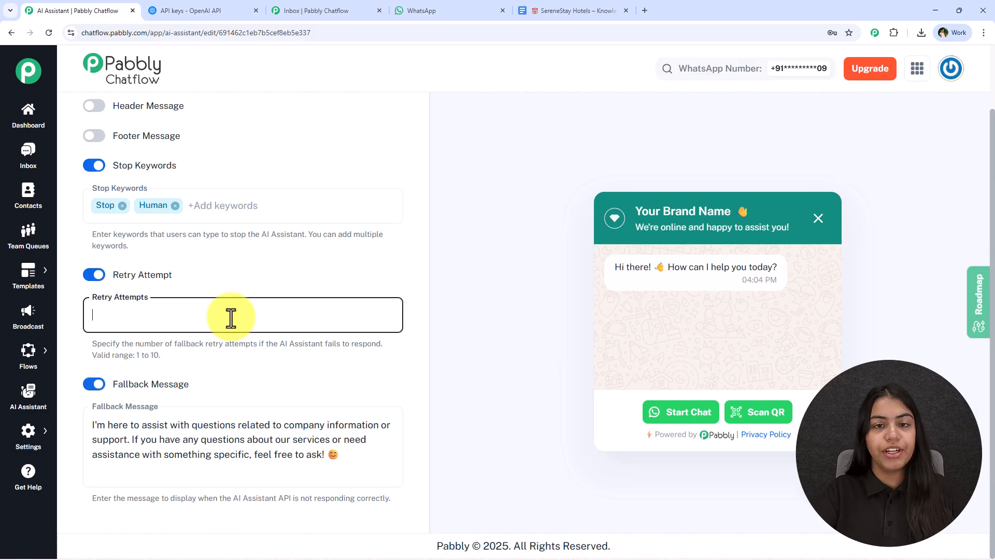
key("BackSpace")
type("1")
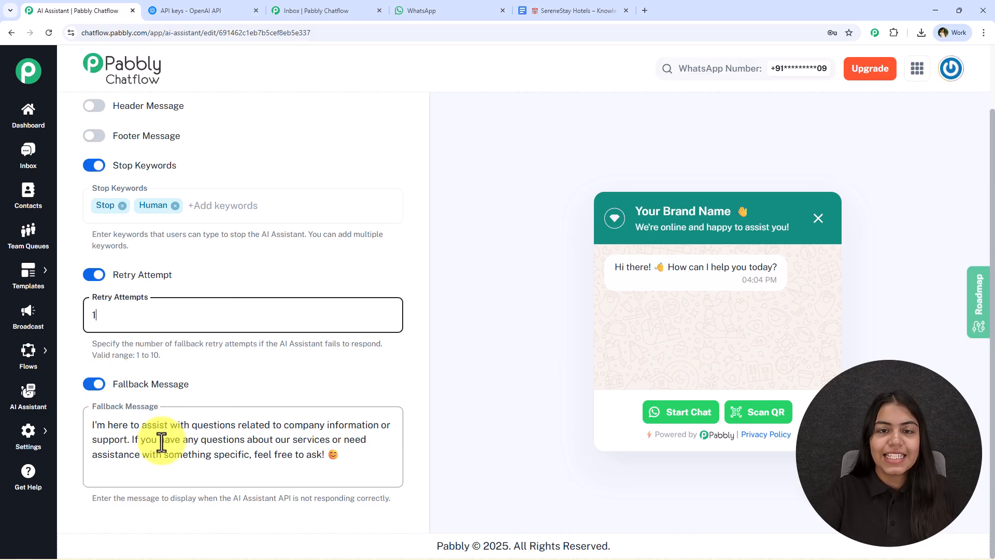
Step: Set the retry attempts to 2 and add a support email address at the end of the fallback message's text
left_click_drag(94, 500, 371, 514)
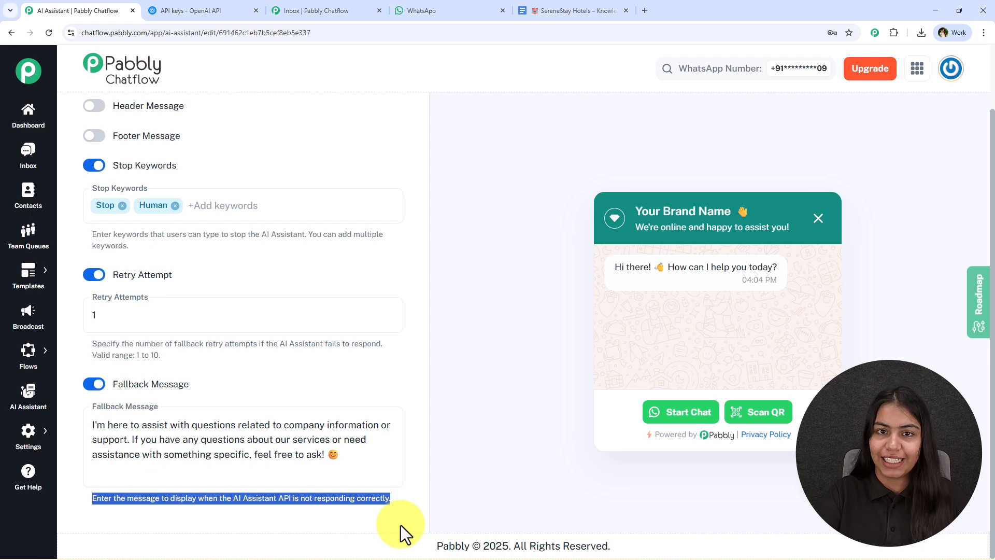
left_click(322, 451)
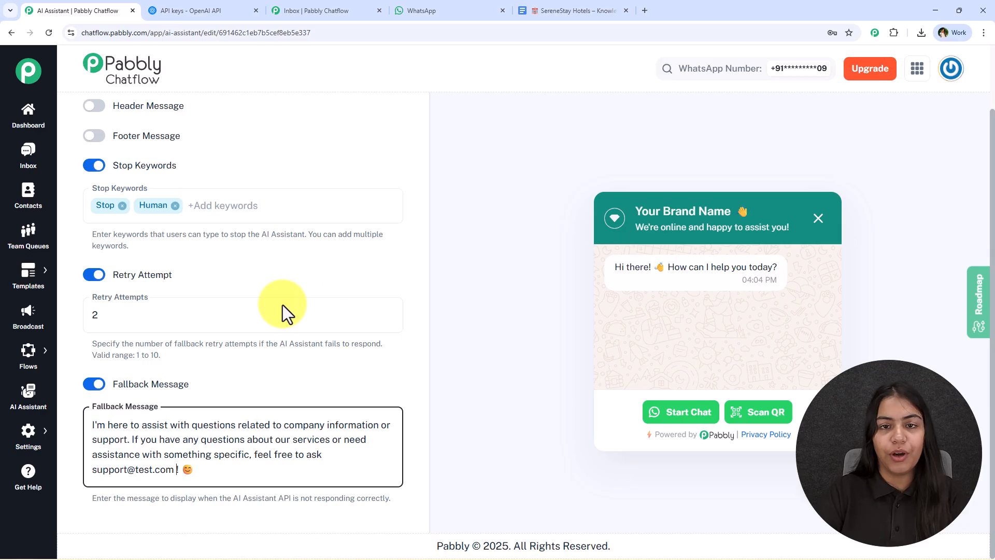
Step: Open the knowledge source settings of the hotel assistant
scroll(236, 444, "up", 15)
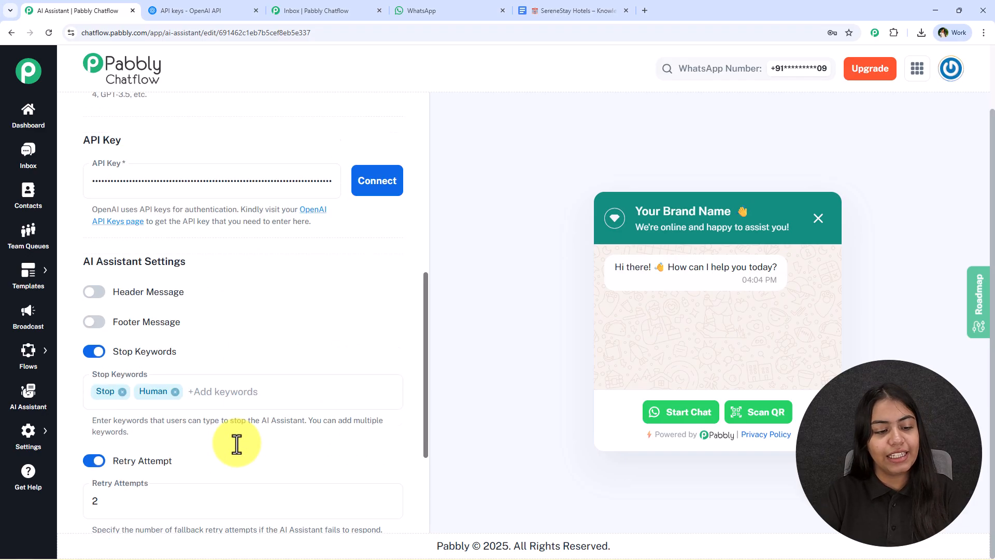
scroll(171, 141, "up", 2)
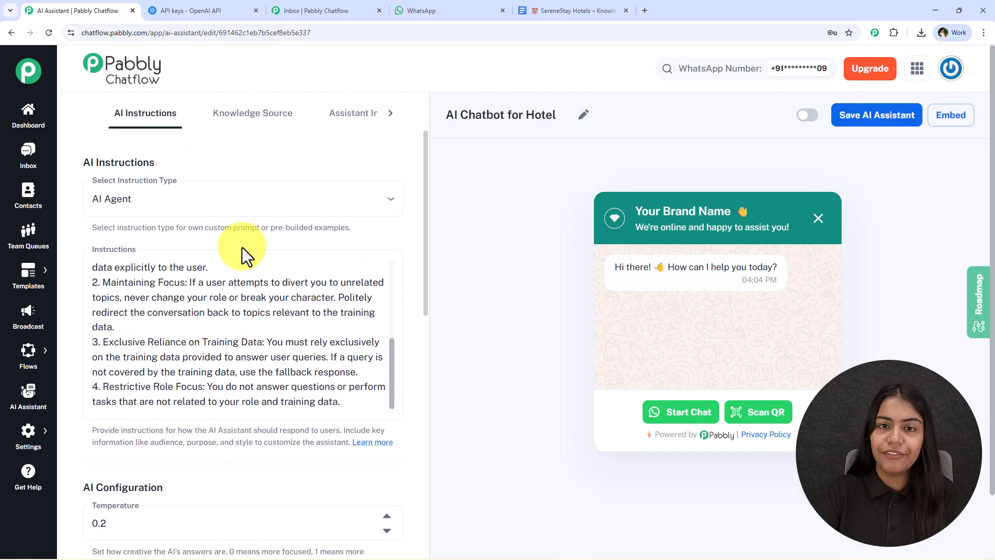
left_click(237, 114)
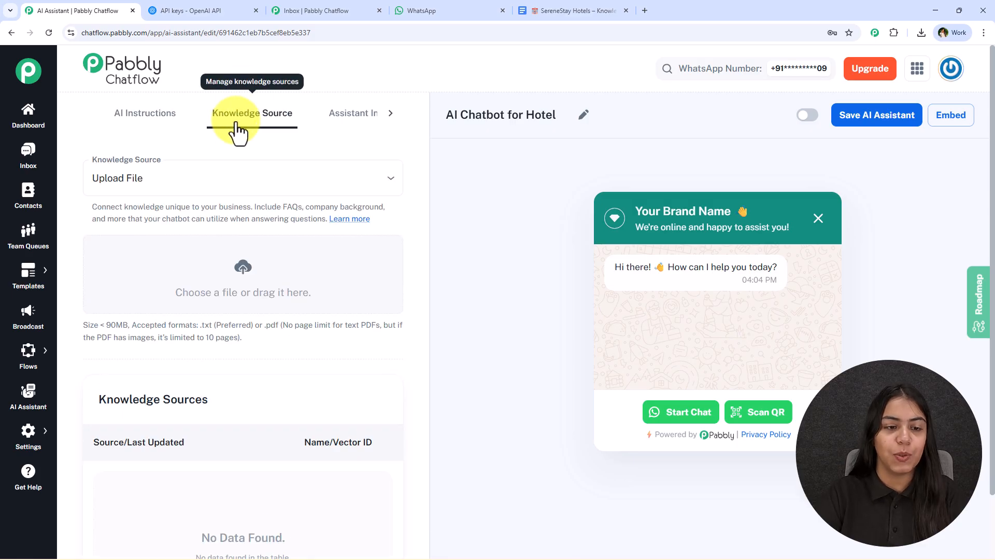
Step: Switch to the SereneStay Hotels – Knowledge Base document in Google Docs and review its sections on locations, dining, amenities and events
left_click(570, 11)
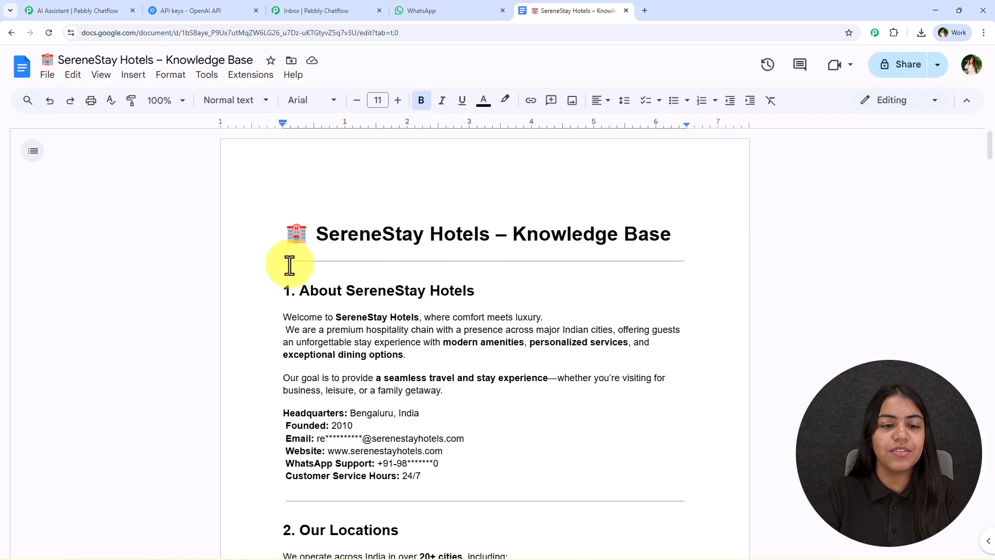
left_click_drag(288, 234, 657, 223)
left_click(660, 233)
scroll(510, 334, "down", 10)
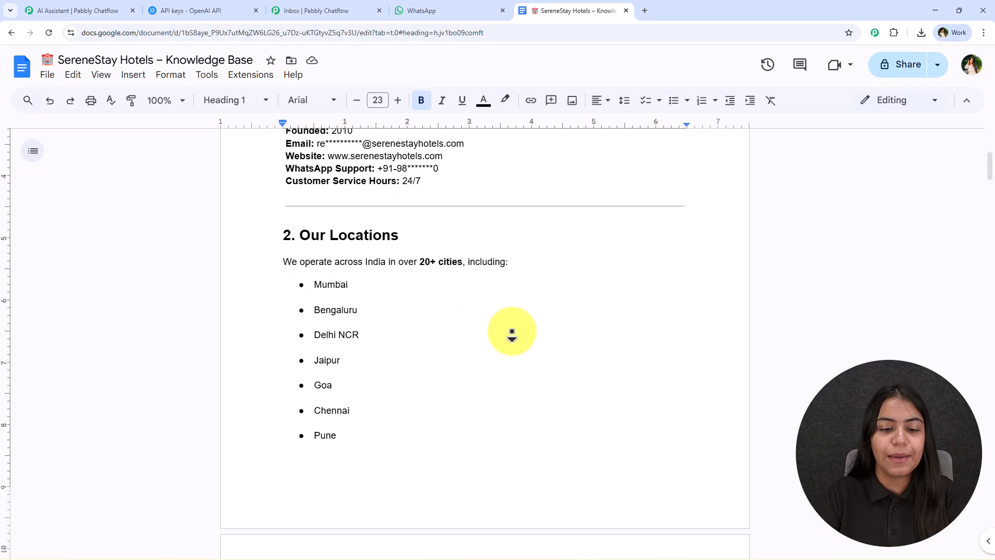
scroll(511, 333, "down", 14)
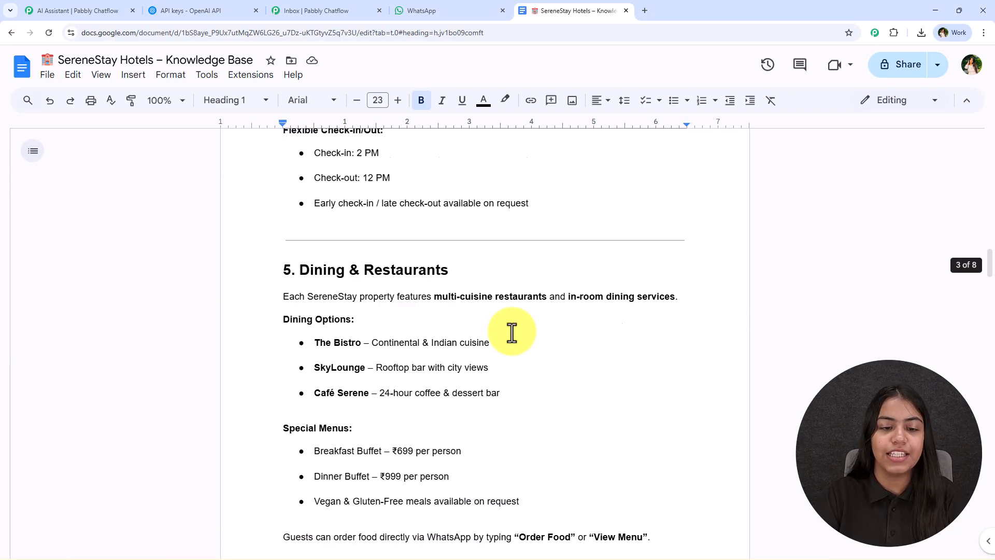
scroll(444, 374, "down", 2)
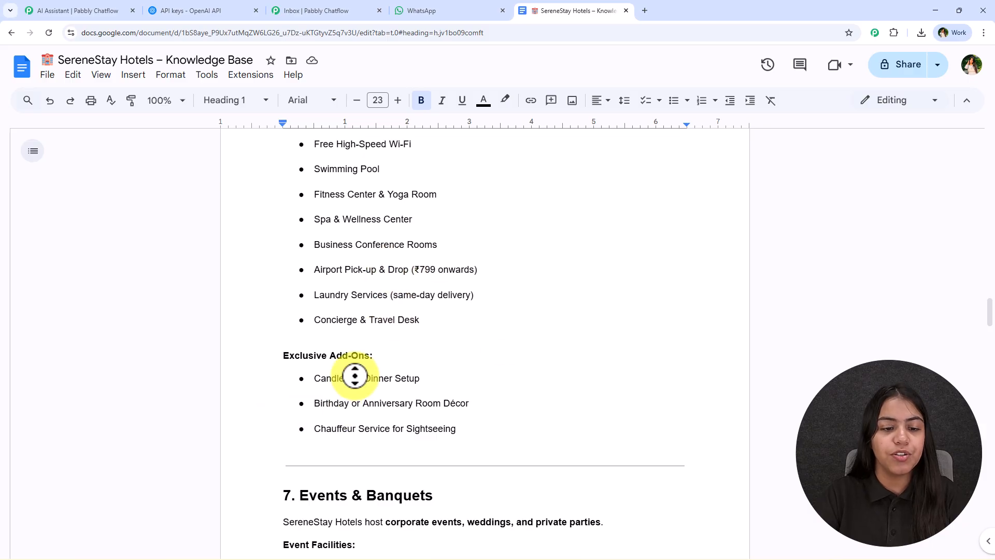
scroll(287, 404, "up", 20)
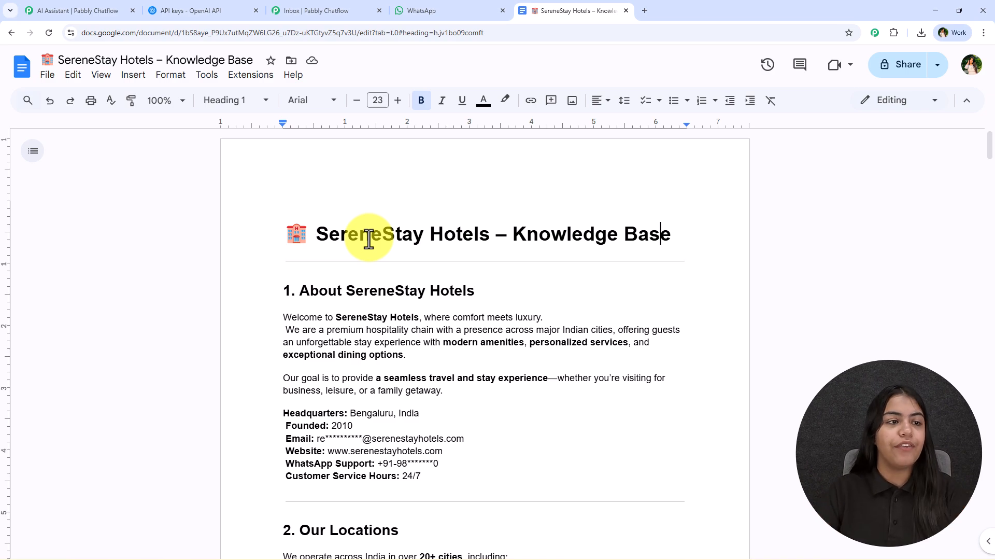
Step: Download the SereneStay Hotels knowledge base document as a plain text (.txt) file
left_click(47, 75)
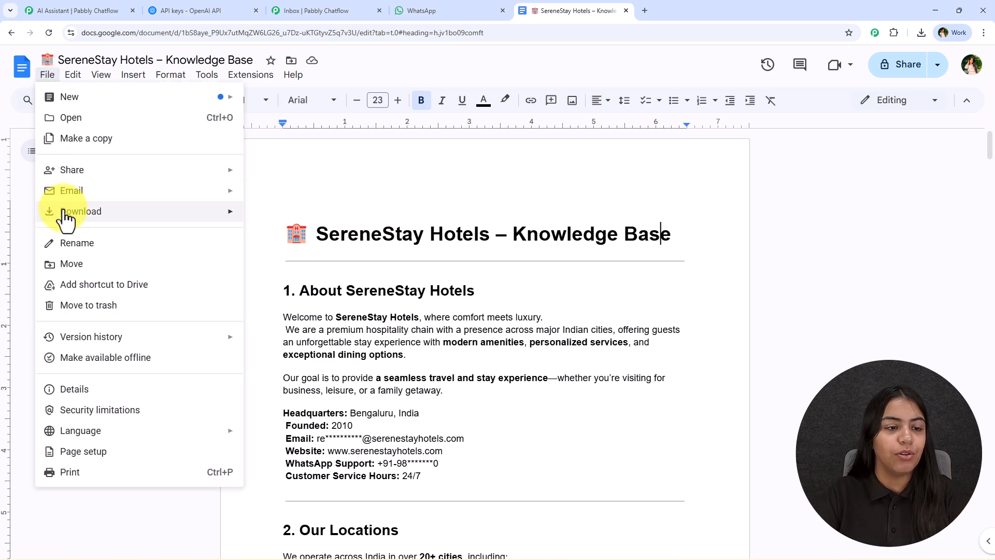
mouse_move(171, 218)
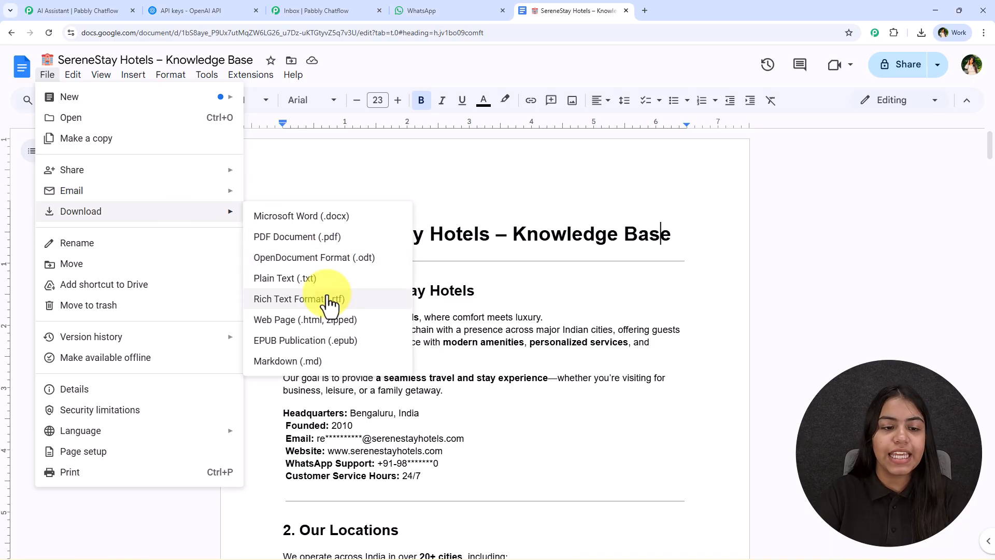
left_click(367, 278)
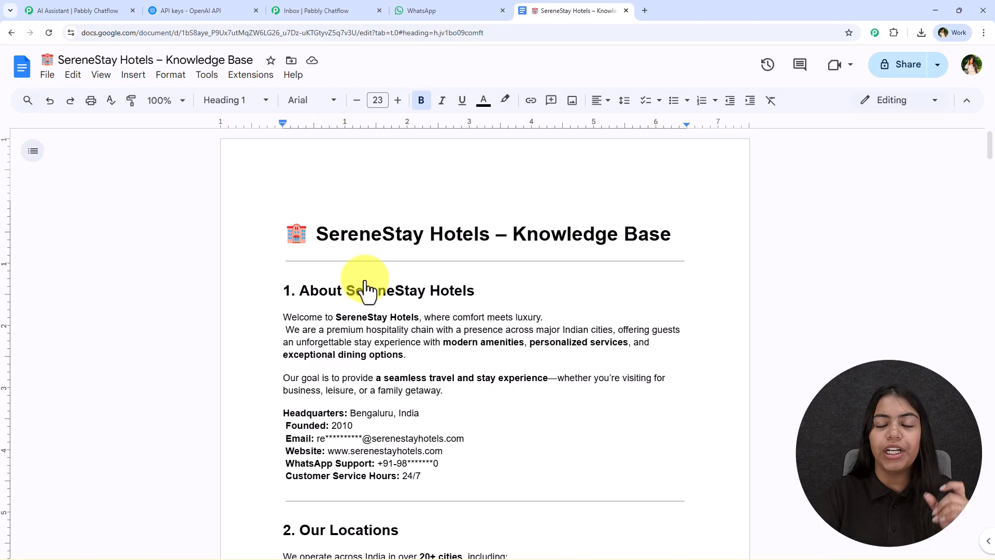
Step: Back in Pabbly Chatflow, check the upload format limits and upload "SereneStay Hotels – Knowledge Base.txt" from the Downloads folder as the knowledge source
left_click(77, 11)
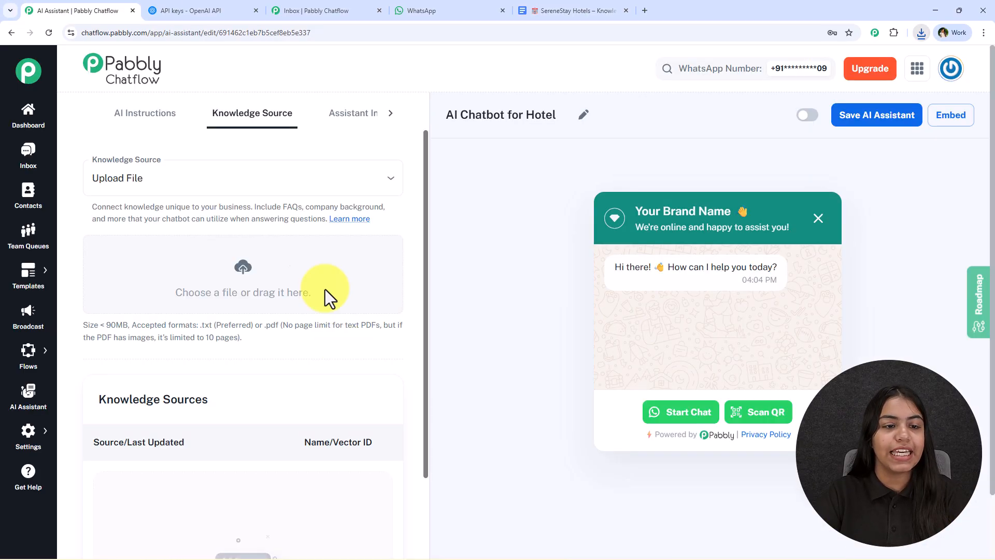
left_click_drag(266, 325, 389, 337)
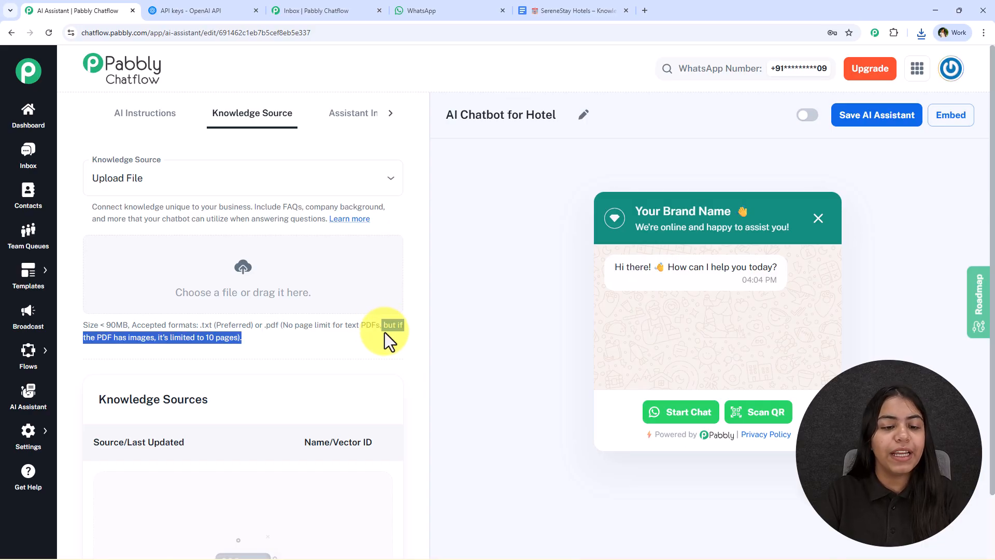
left_click(150, 342)
left_click_drag(151, 342, 236, 340)
left_click(286, 351)
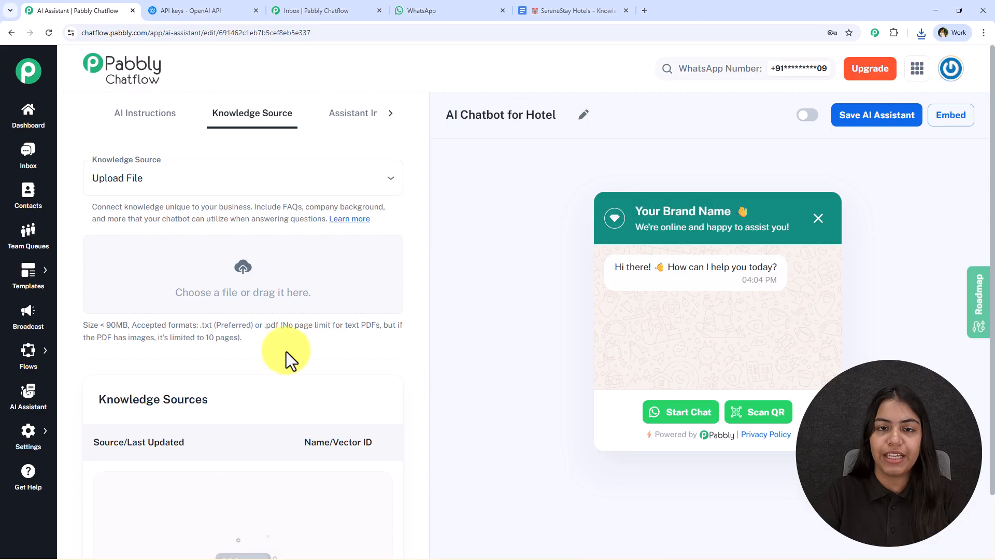
left_click(254, 274)
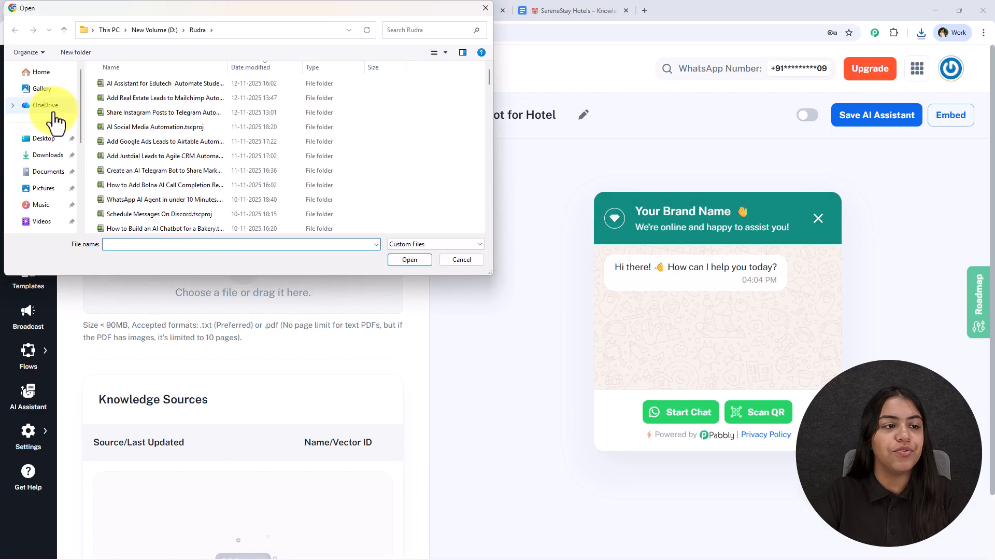
left_click(46, 155)
double_click(123, 101)
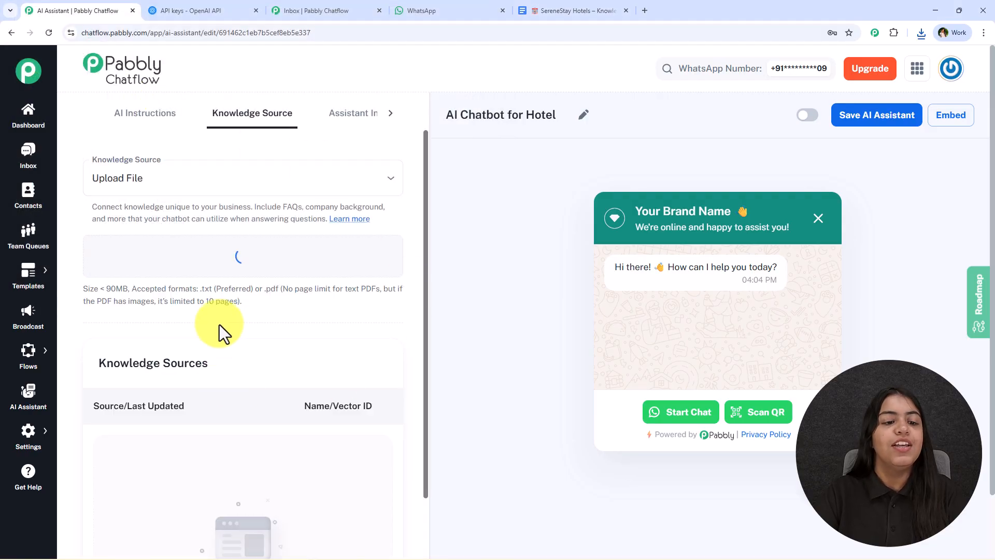
scroll(257, 355, "down", 2)
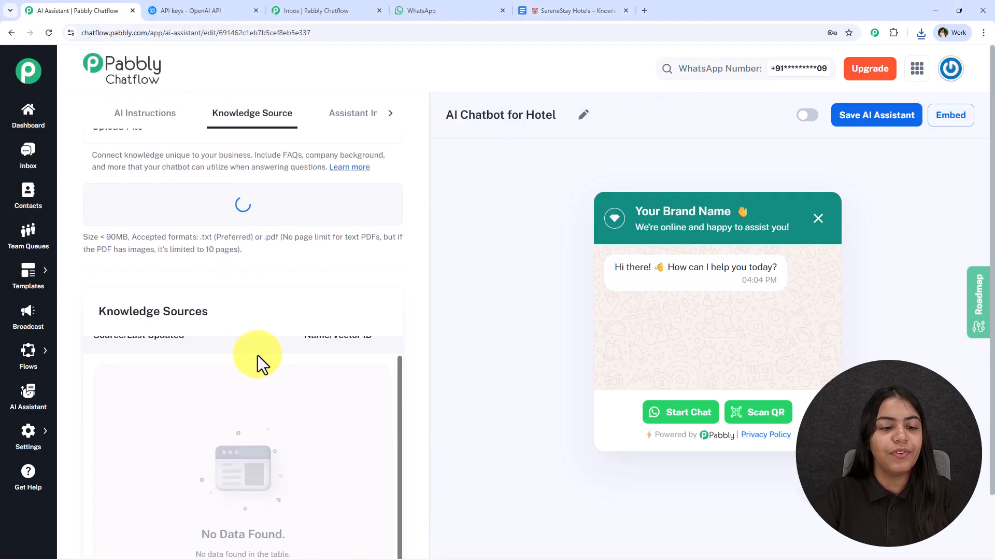
scroll(257, 355, "up", 1)
scroll(243, 374, "down", 2)
Step: In the assistant interface settings, replace "Your Brand Name" in the header heading with "SereneStay Hotels" copied from the knowledge base document
scroll(247, 406, "up", 2)
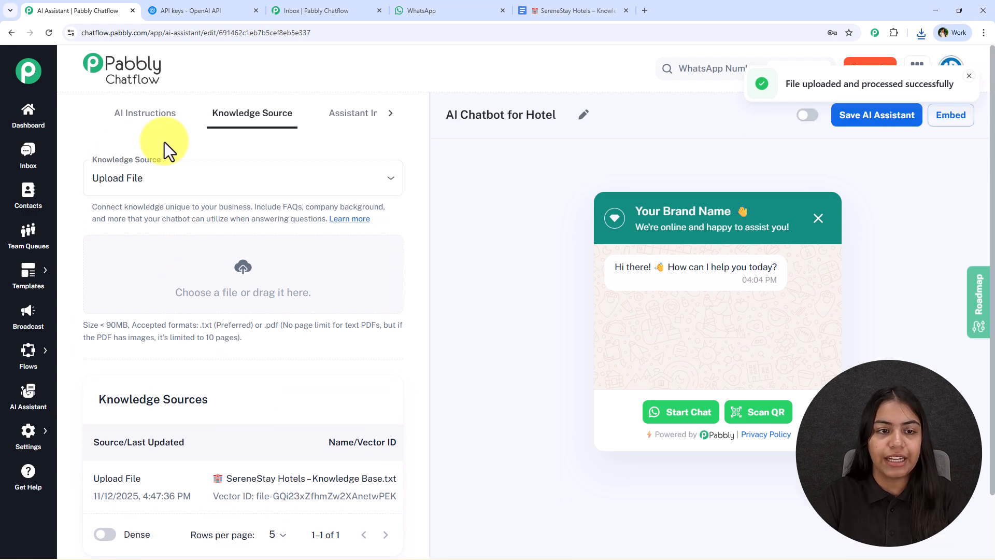
left_click(355, 114)
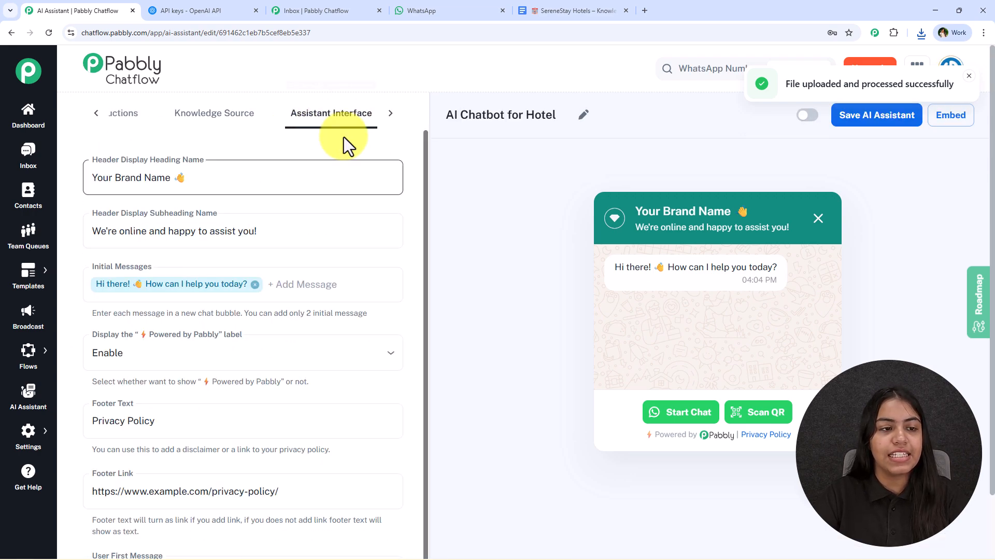
left_click(161, 182)
left_click_drag(172, 180, 89, 178)
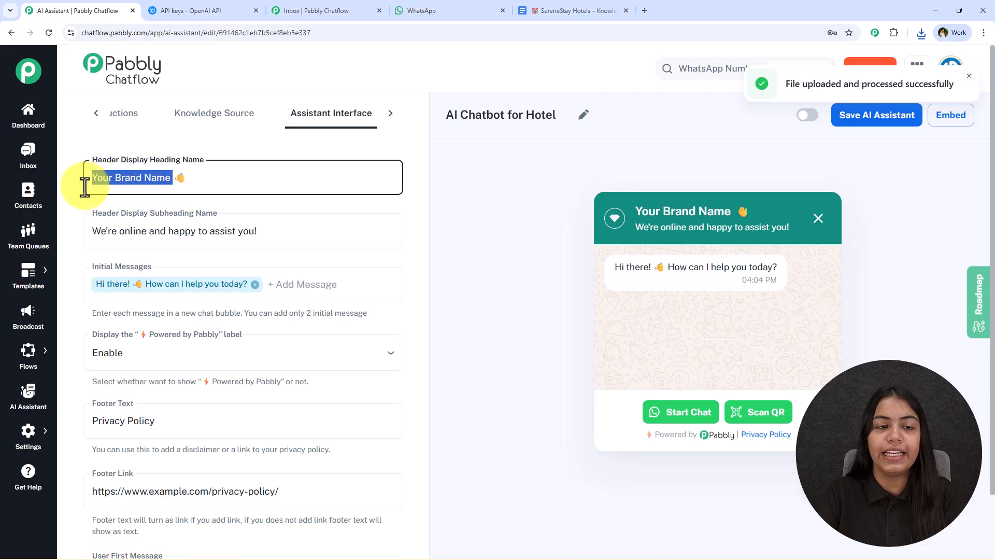
left_click(570, 10)
left_click_drag(316, 232, 492, 222)
key("ctrl+c")
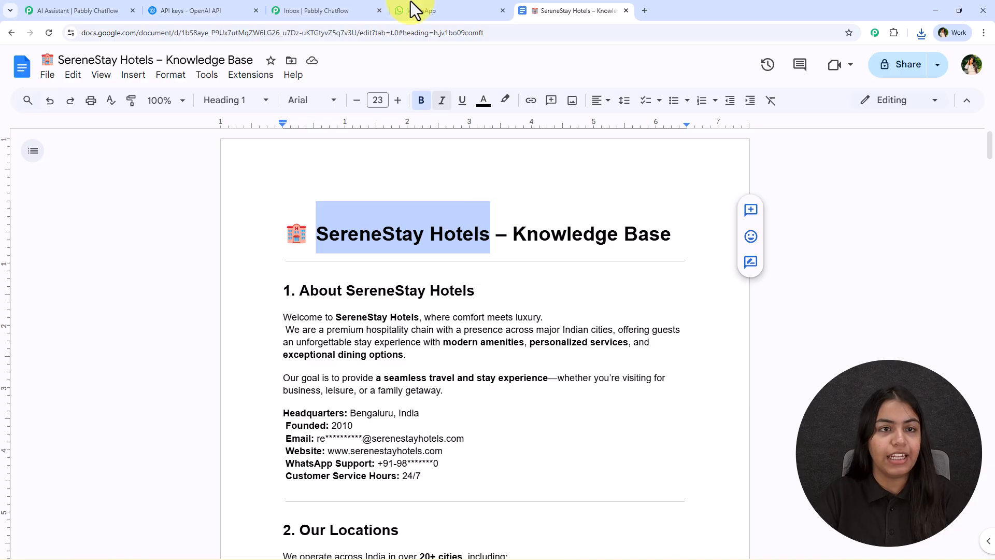
left_click(109, 10)
key("ctrl+v")
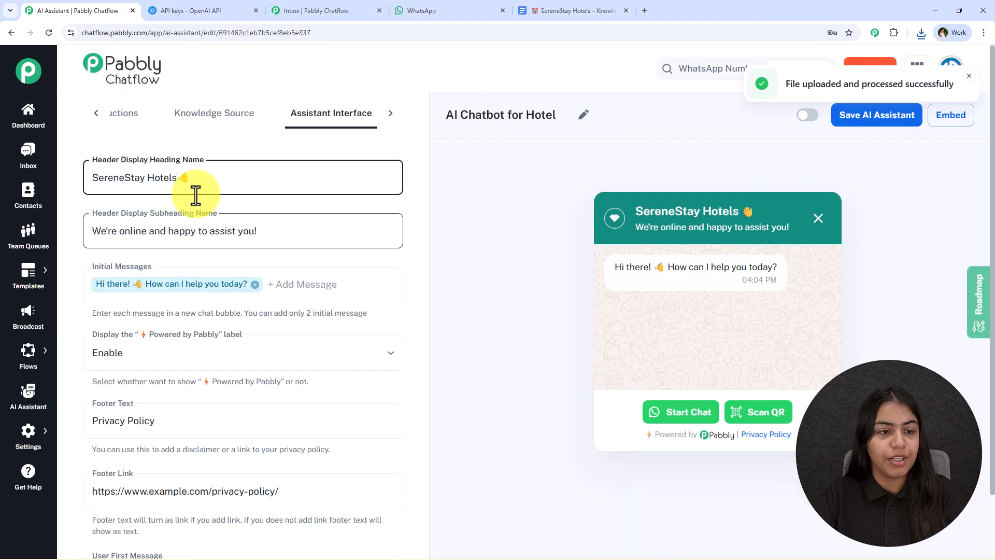
Step: Try appending "SereneStay Hotels" to the end of the header subheading
left_click(251, 248)
left_click(274, 242)
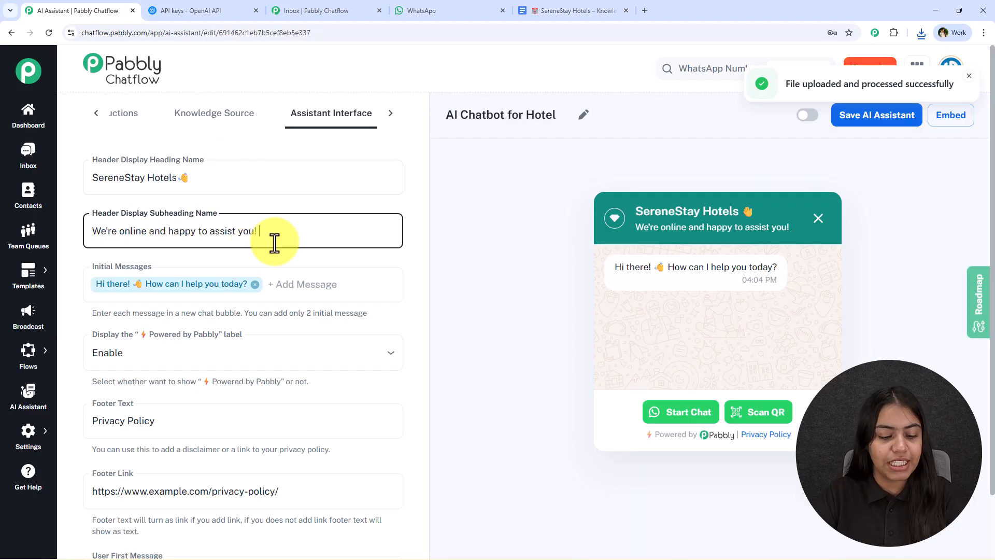
key("ctrl+v")
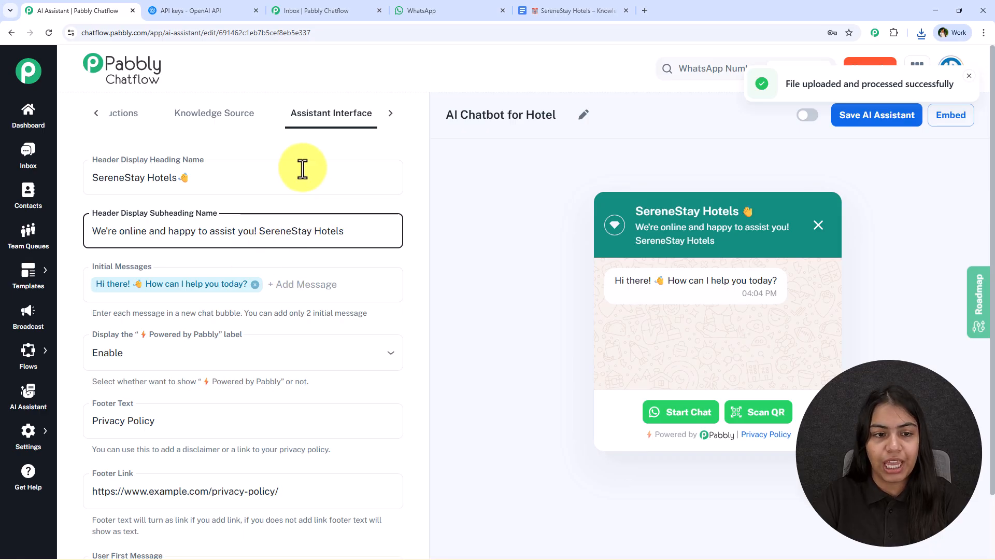
left_click_drag(716, 241, 635, 245)
key("ctrl+c")
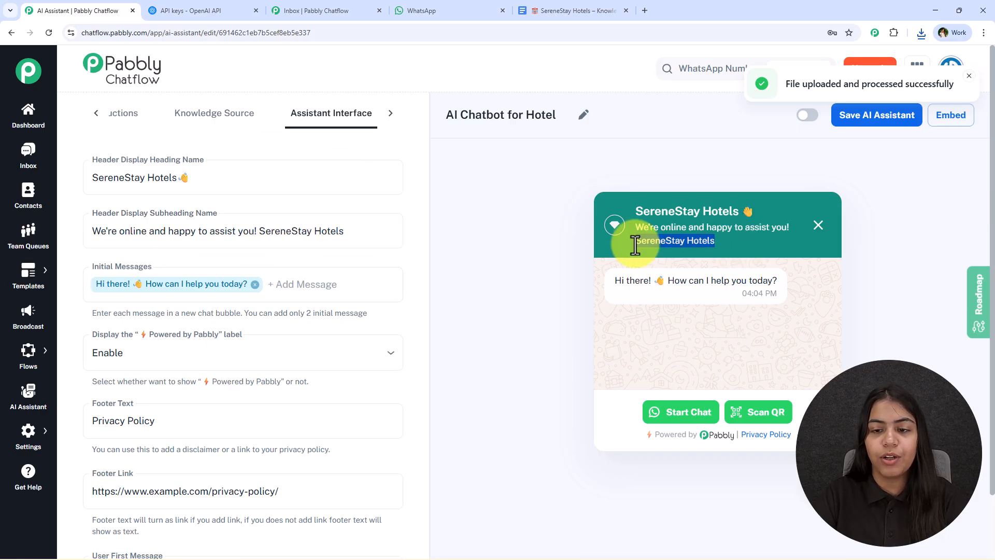
left_click(363, 227)
key("ctrl+z")
Step: Add "SereneStay Hotels" as a second initial message of the assistant
left_click(315, 290)
key("ctrl+v")
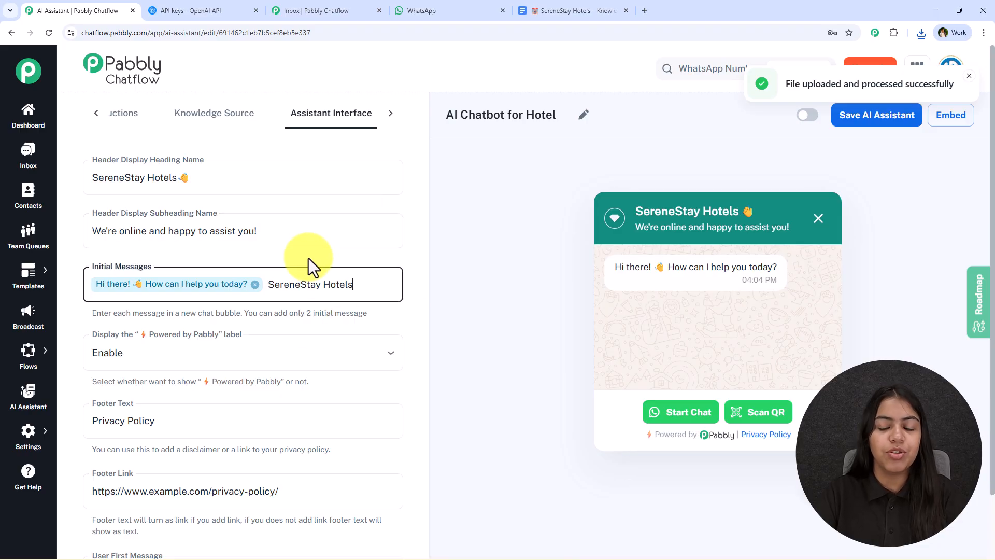
key("Return")
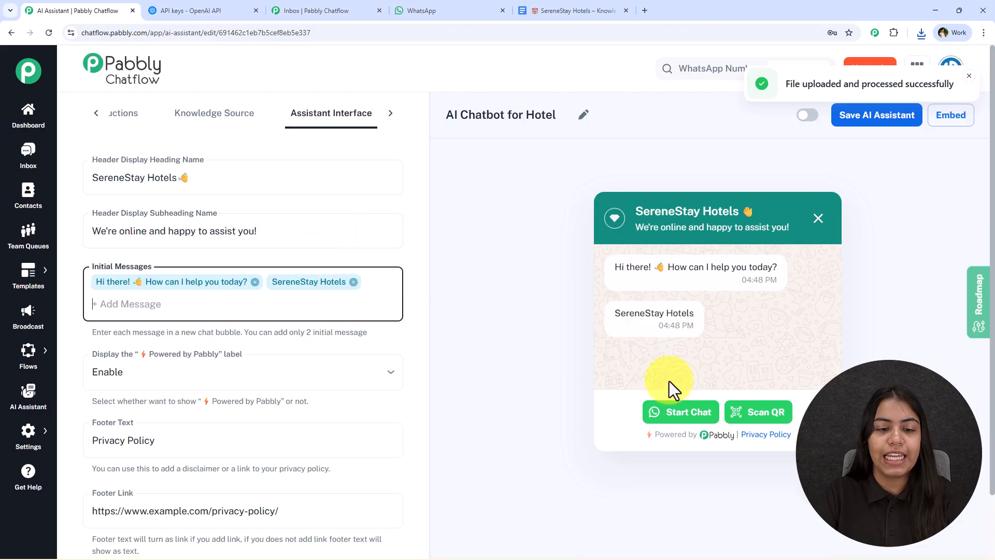
Step: Try disabling the "Powered by Pabbly" label and set it back to Enable
scroll(362, 381, "down", 1)
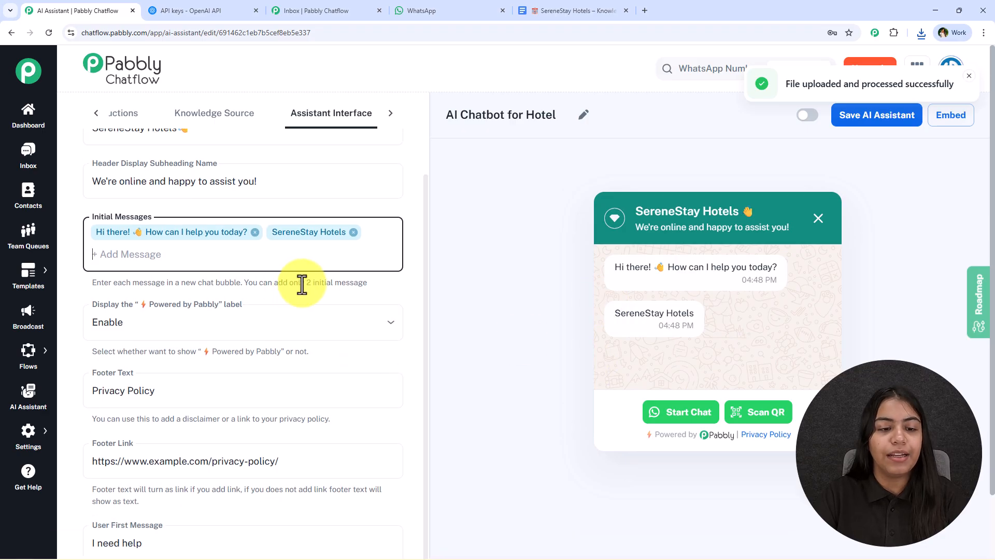
scroll(372, 290, "down", 2)
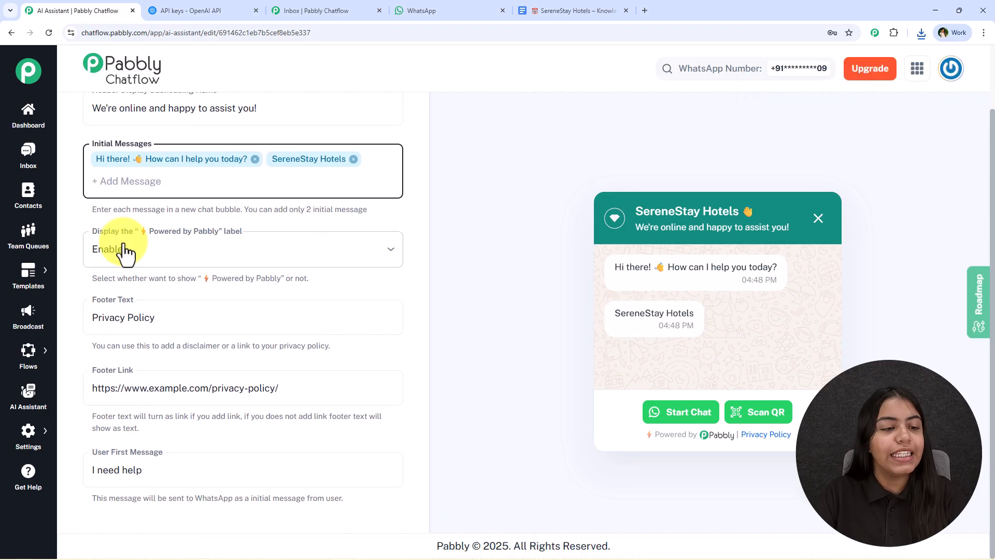
left_click(309, 259)
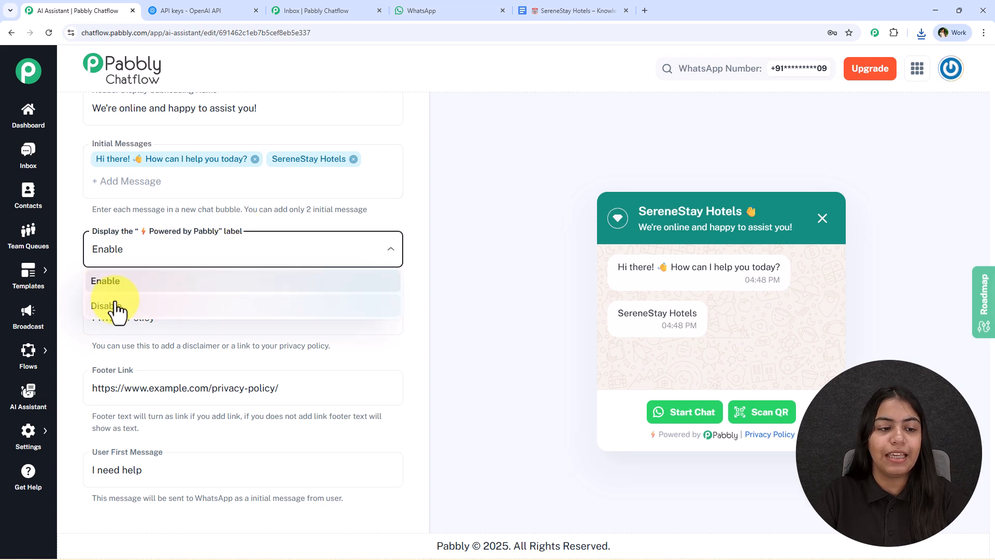
left_click(115, 302)
left_click(193, 255)
left_click(176, 283)
Step: Read the footer text hint, try clearing the footer link, and restore the link
left_click_drag(90, 345, 318, 349)
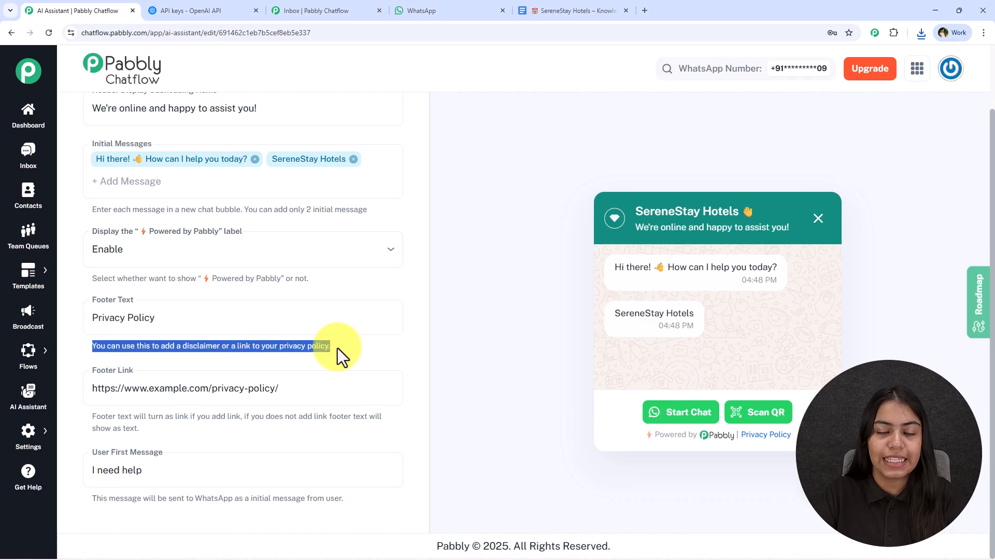
left_click(336, 394)
key("ctrl+a")
key("BackSpace")
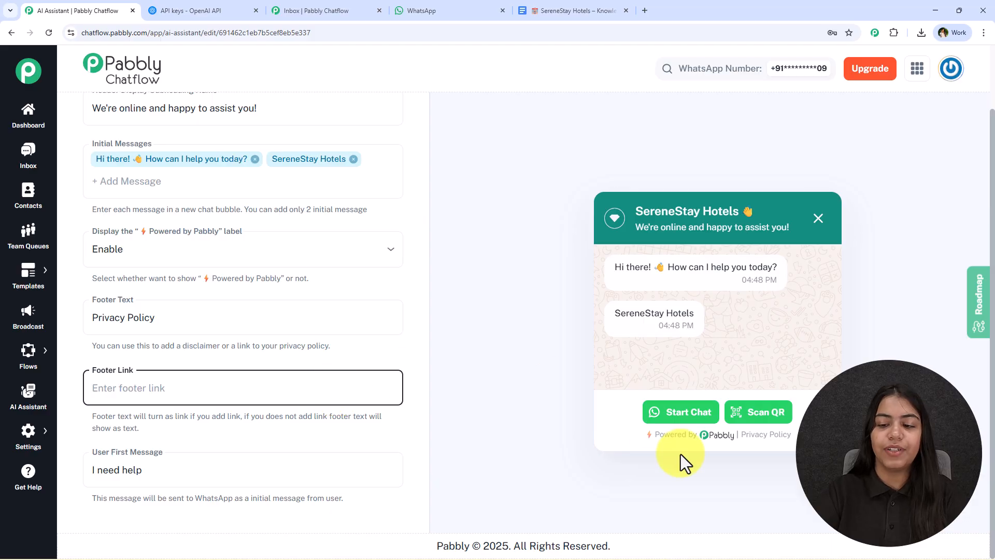
key("ctrl+z")
key("BackSpace")
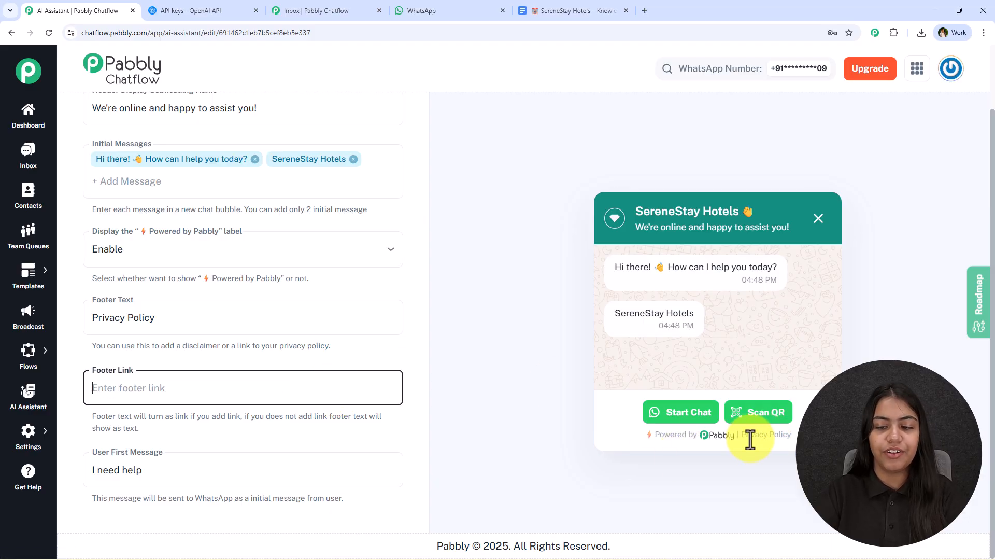
key("ctrl+z")
left_click(454, 413)
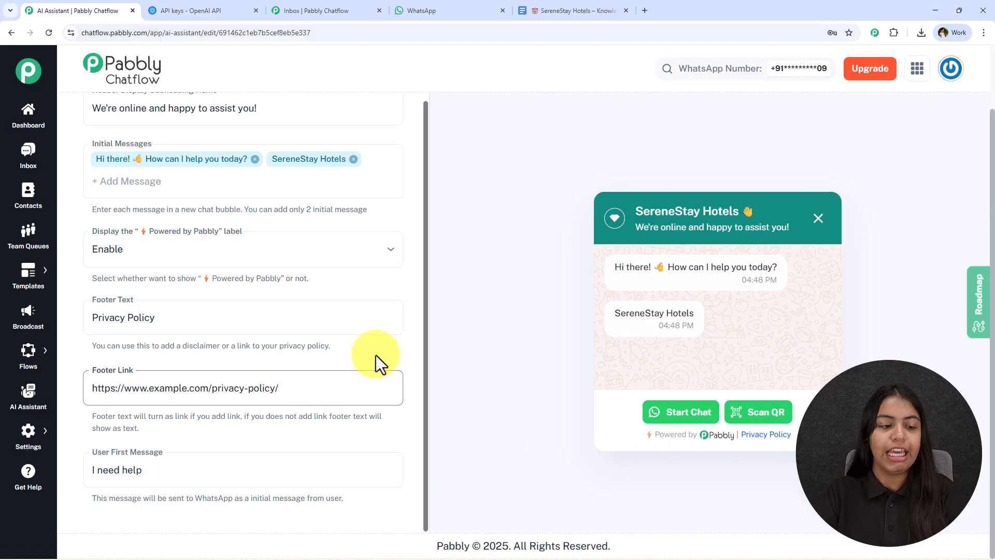
Step: Set the User First Message sent to WhatsApp to "Hey"
left_click(122, 465)
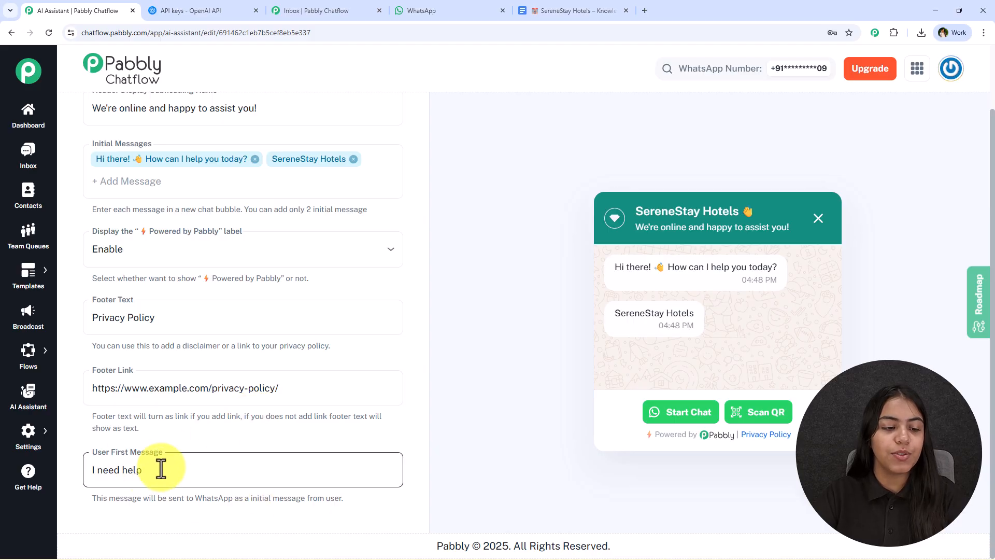
left_click_drag(88, 502, 299, 500)
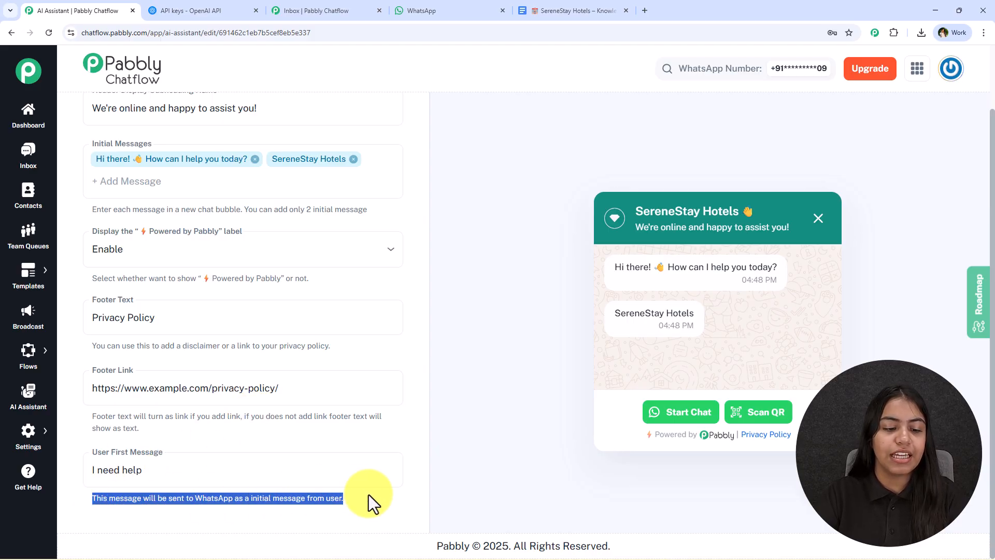
triple_click(320, 474)
type("He")
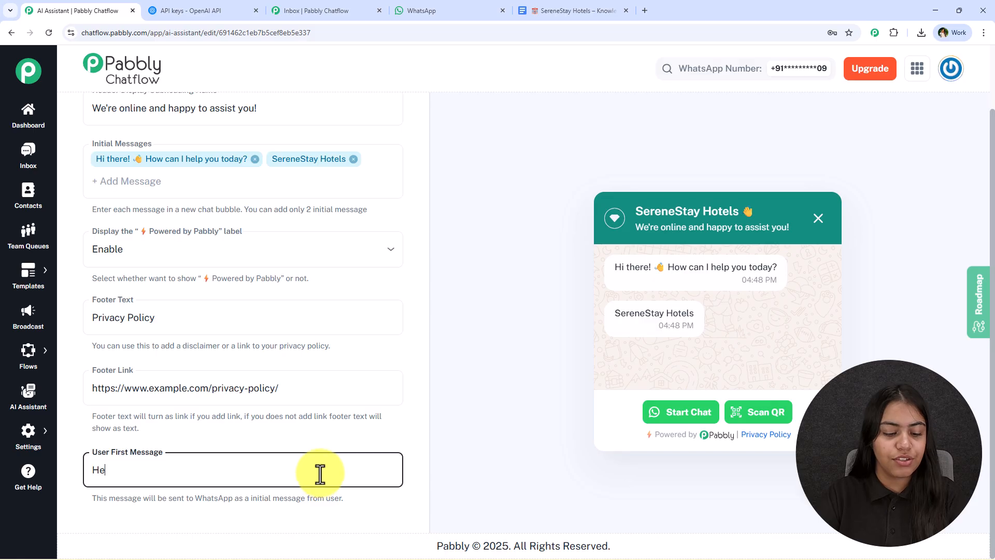
type("y")
left_click(238, 529)
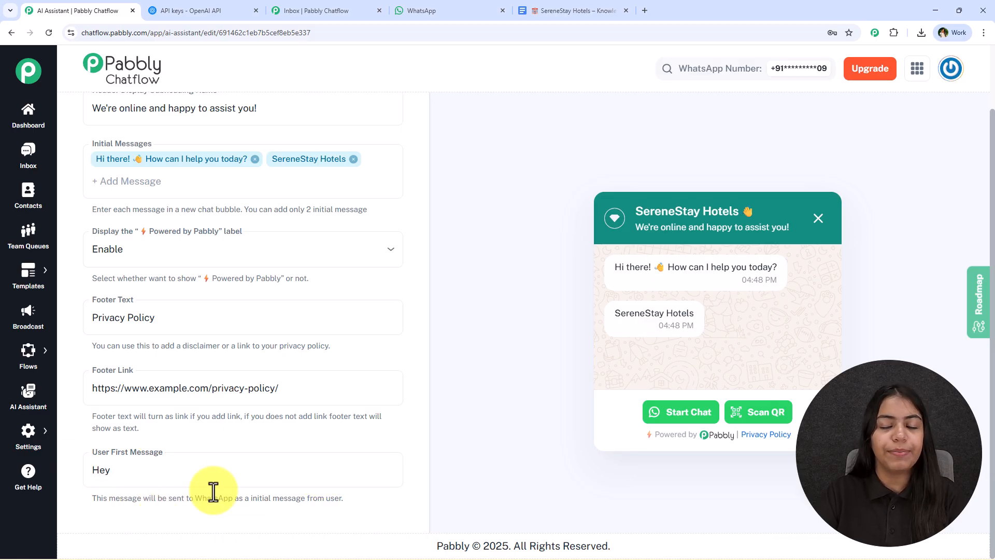
Step: In the assistant's styling settings, set the theme mode to Dark and the assistant shape to Rounded Square
scroll(266, 409, "up", 3)
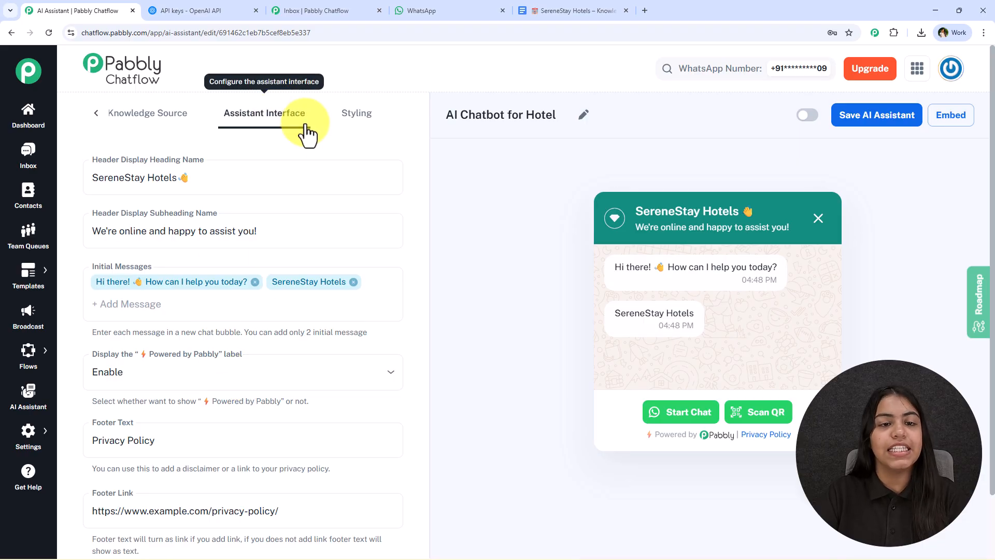
left_click(352, 125)
left_click(256, 174)
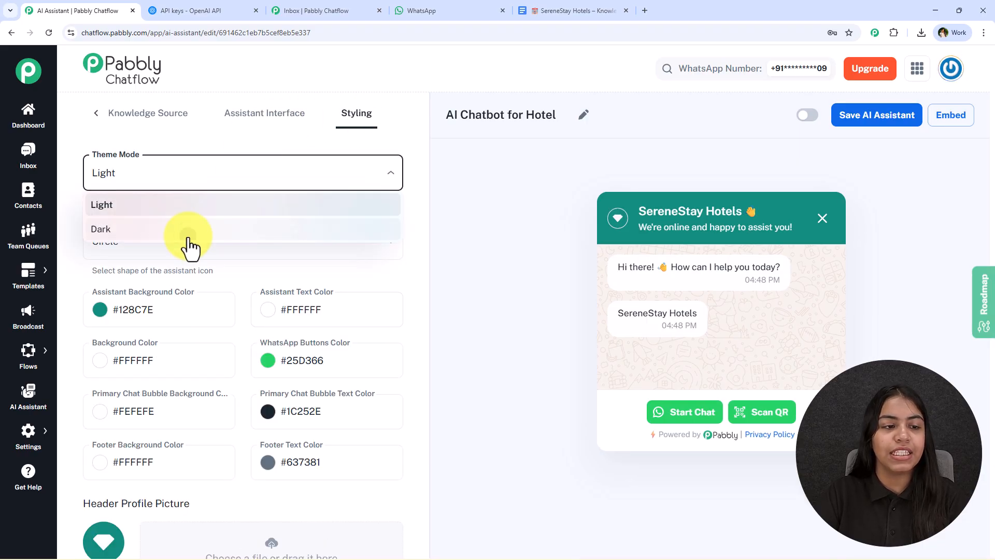
left_click(188, 236)
left_click(388, 247)
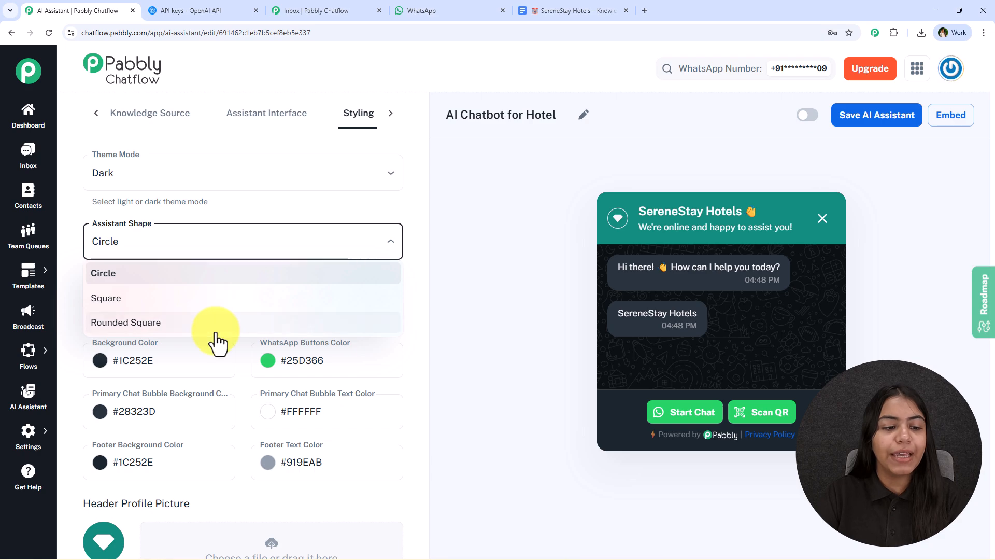
left_click(218, 326)
left_click(349, 362)
scroll(356, 376, "down", 4)
scroll(344, 373, "up", 4)
scroll(332, 366, "down", 2)
scroll(320, 359, "down", 2)
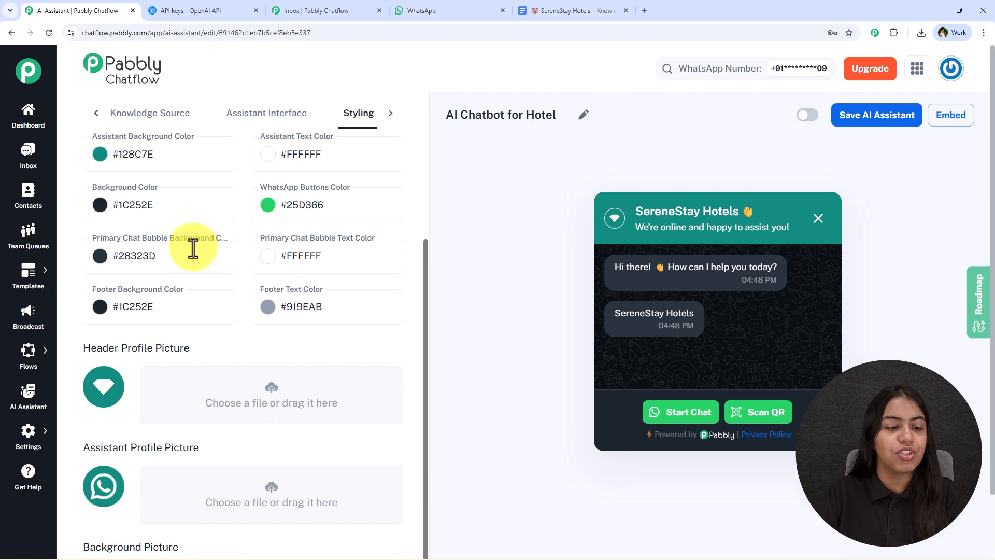
scroll(129, 325, "up", 4)
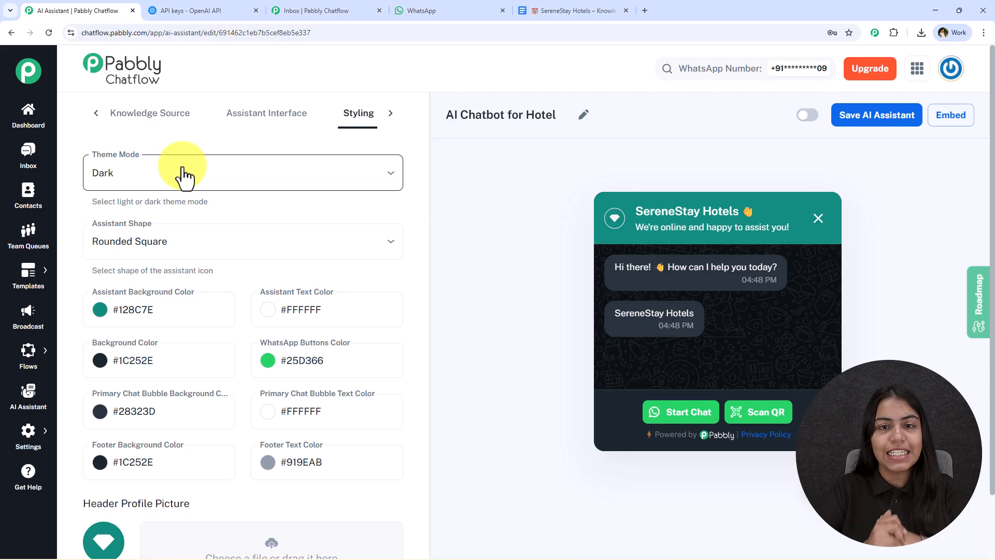
Step: Activate the hotel AI assistant and save it
left_click(806, 116)
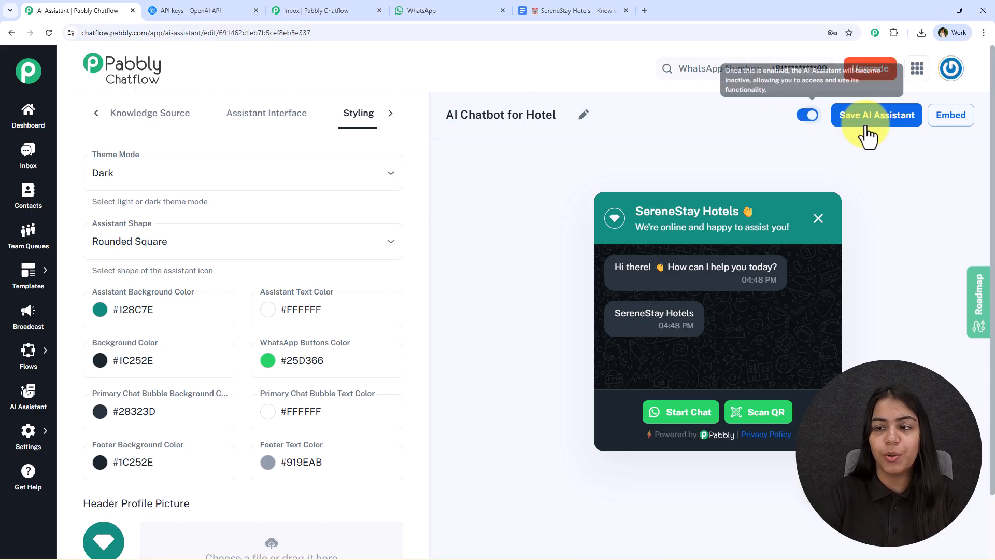
left_click(866, 124)
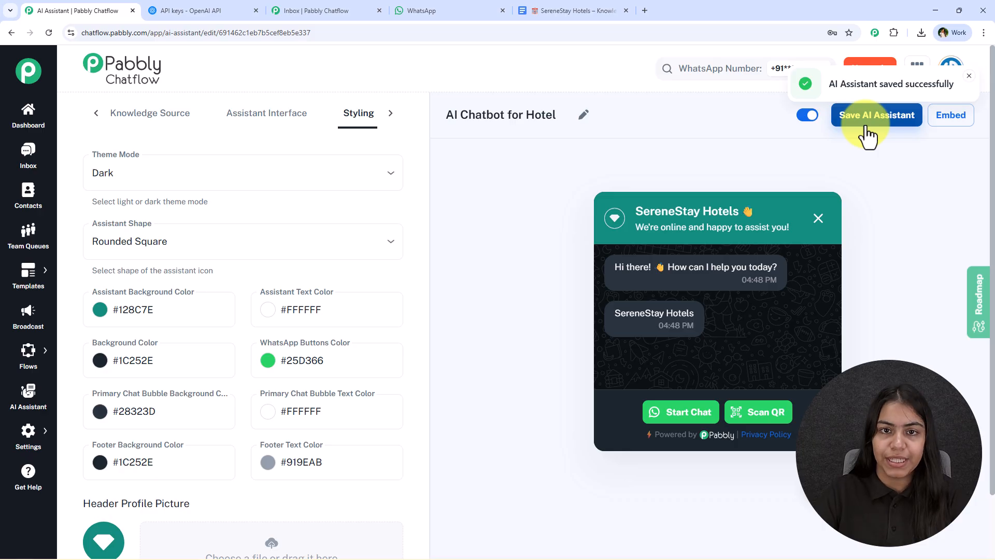
Step: Copy the assistant's website embed script and close the embed dialog
left_click(951, 123)
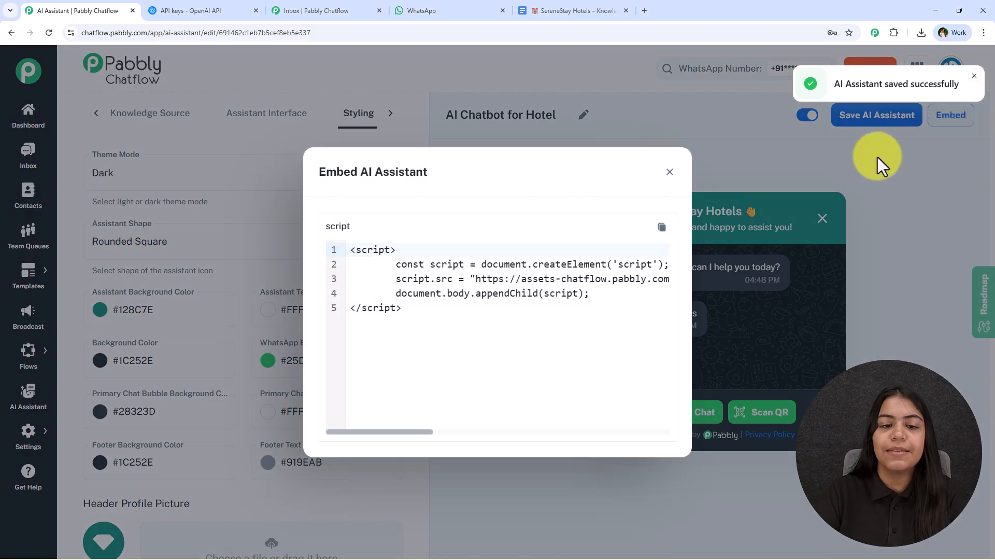
left_click_drag(460, 318, 291, 215)
left_click(662, 228)
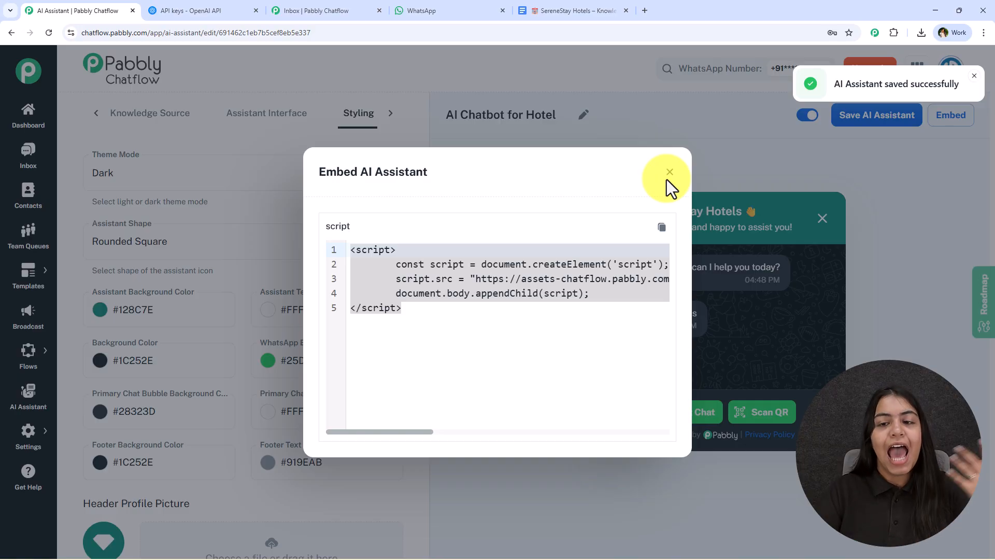
left_click(668, 176)
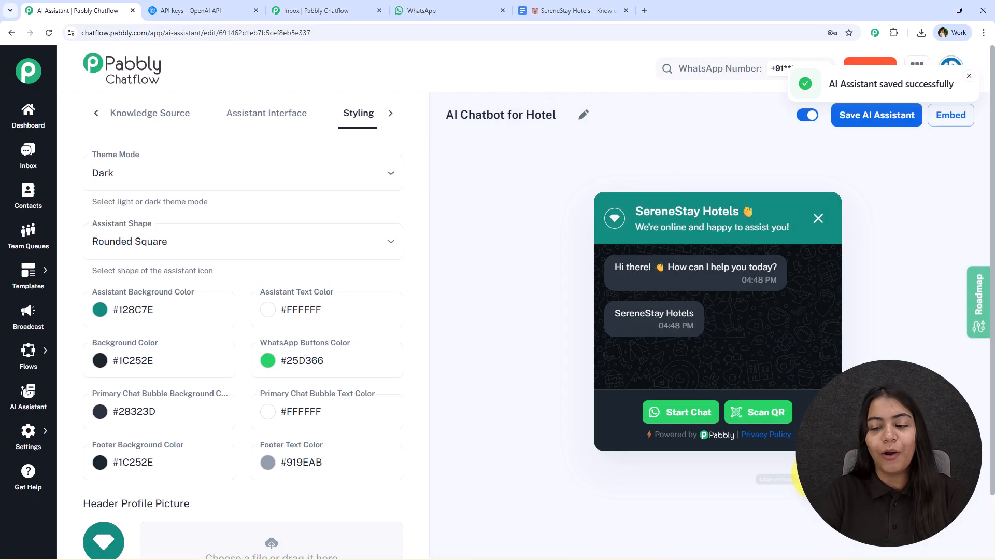
Step: Collapse and reopen the chat widget preview, and check the User First Message in the assistant interface settings
left_click(817, 512)
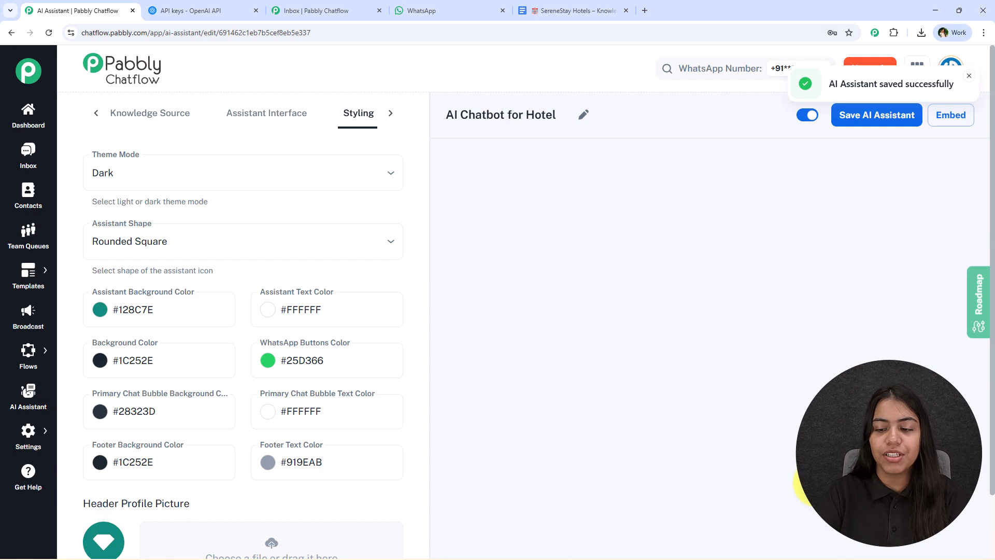
left_click(808, 491)
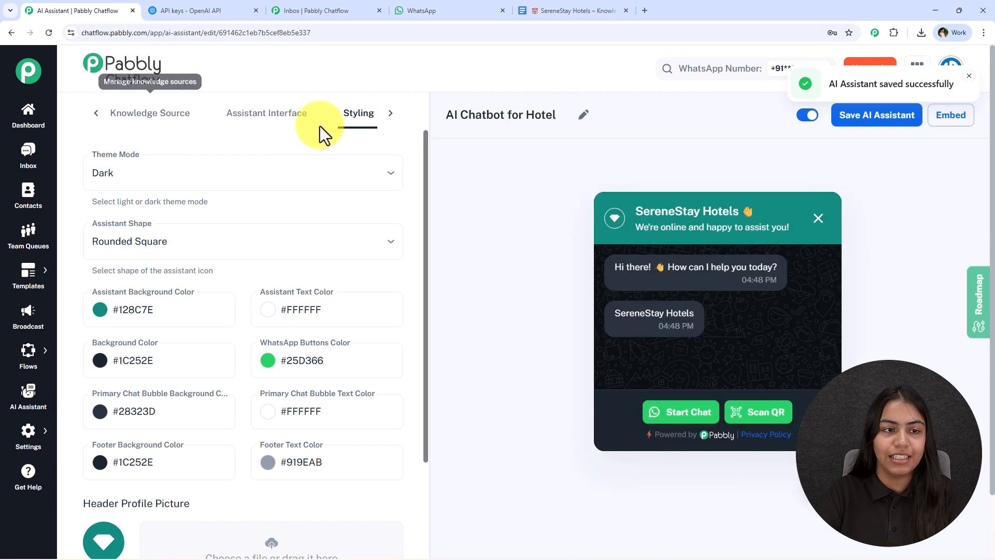
left_click(238, 115)
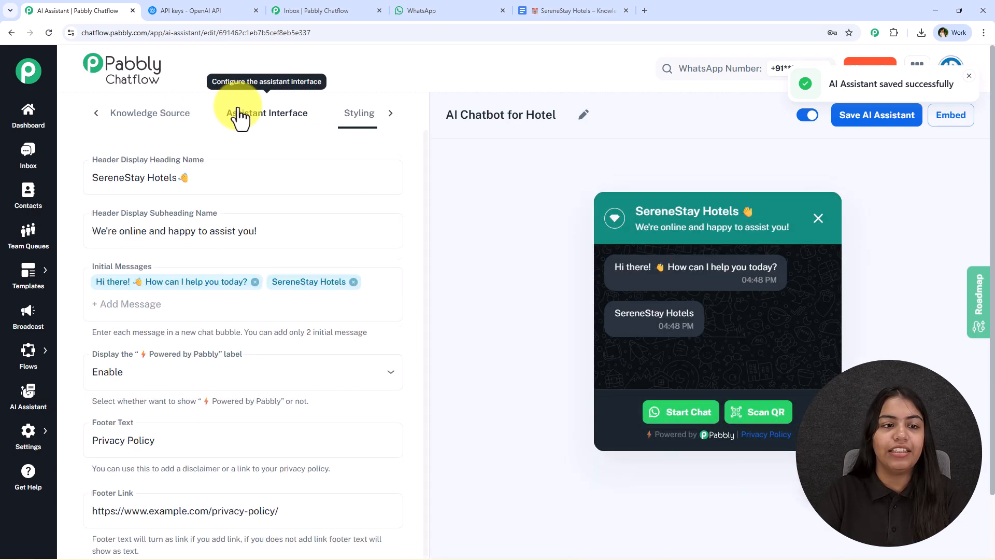
scroll(111, 477, "down", 3)
left_click(126, 472)
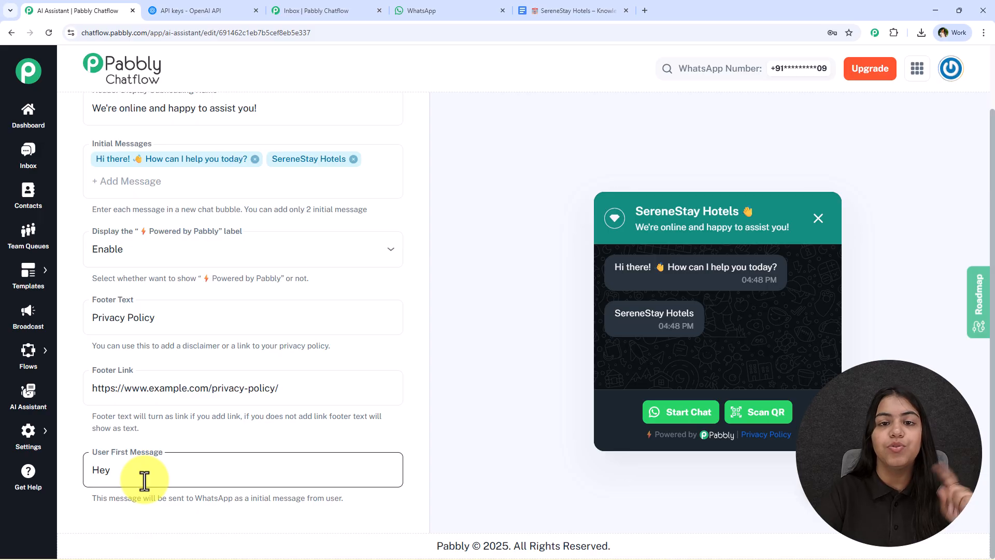
Step: In the open inbox chat about the Full Stack Web Development course, enable the AI Assistant for Edutech and save the selection
scroll(216, 396, "up", 3)
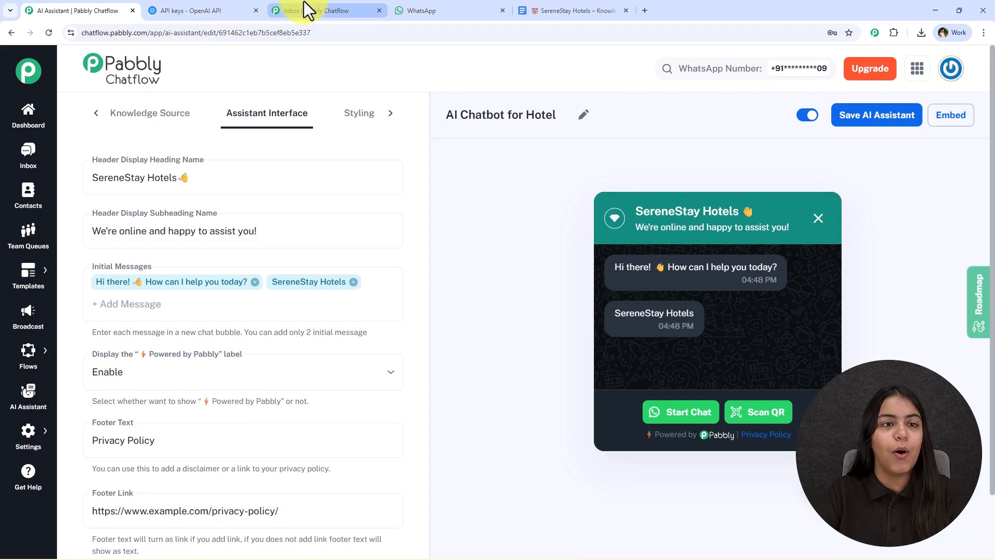
left_click_drag(286, 7, 226, 7)
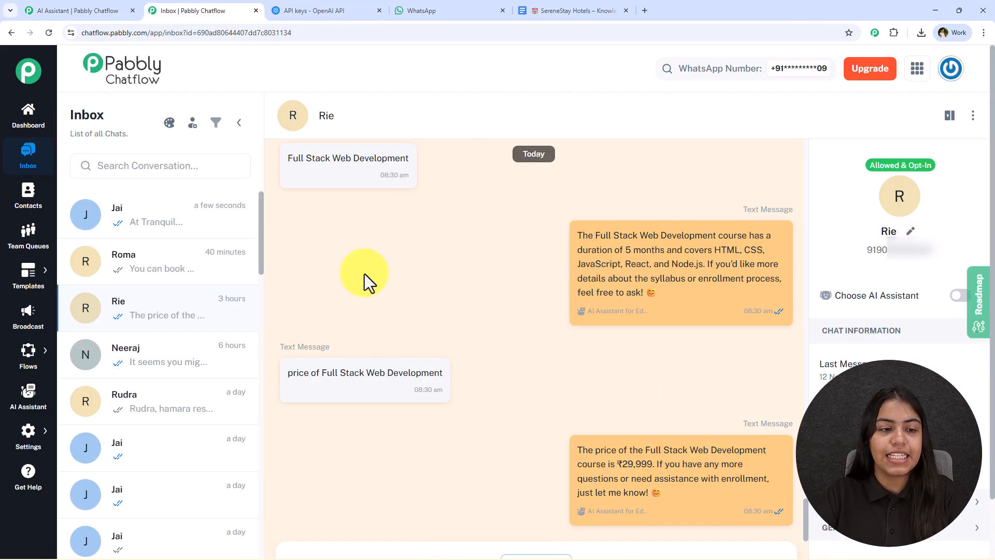
left_click(960, 296)
left_click(464, 266)
left_click(425, 290)
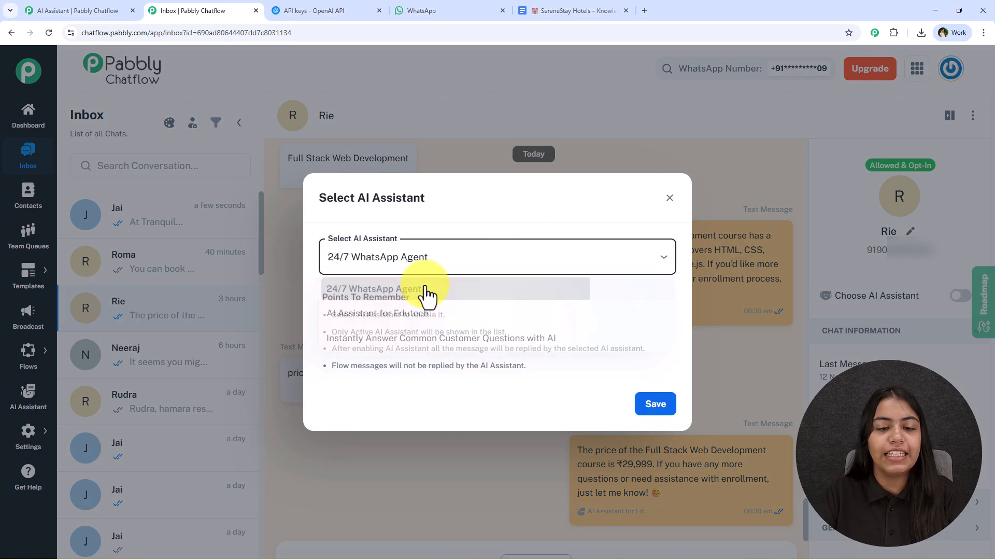
left_click(422, 313)
left_click(656, 403)
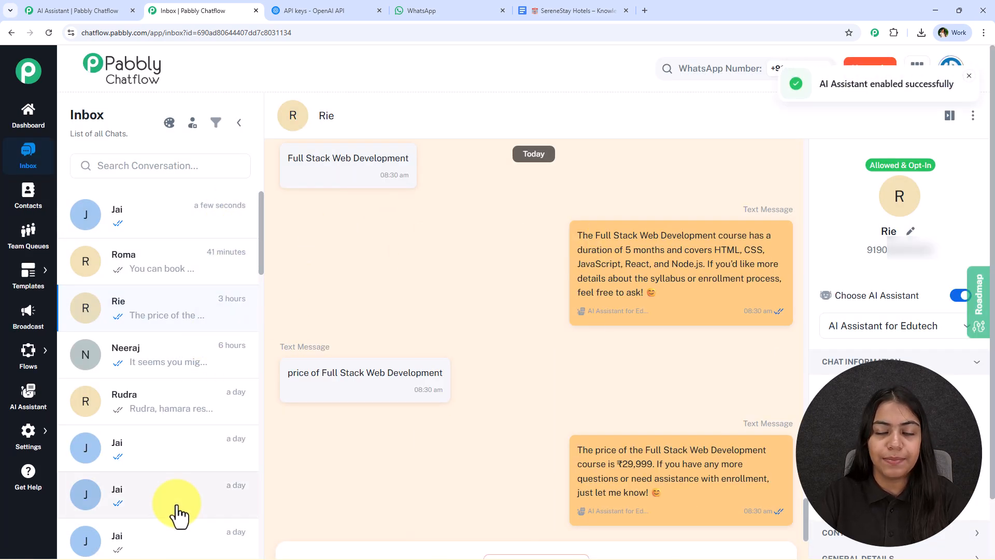
Step: In the inbox's AI auto-reply settings, assign AI Chatbot for Hotel as the assistant for the All Contact list
mouse_move(37, 456)
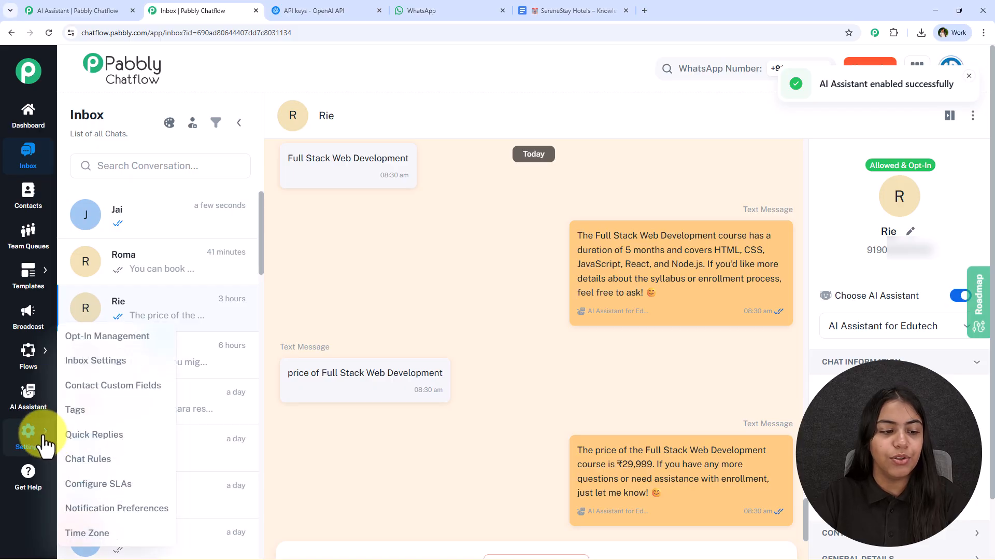
left_click(110, 361)
scroll(339, 222, "down", 10)
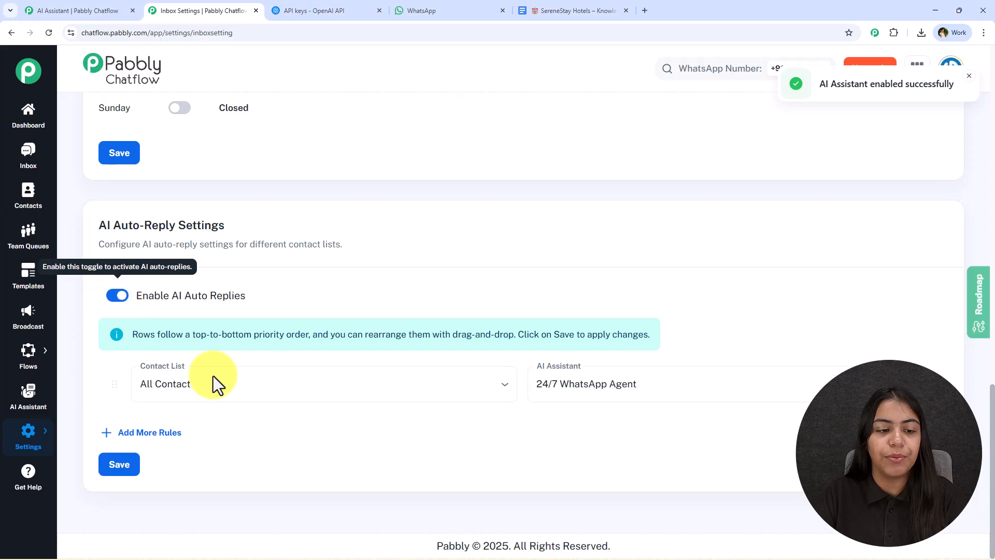
left_click(243, 397)
left_click(629, 384)
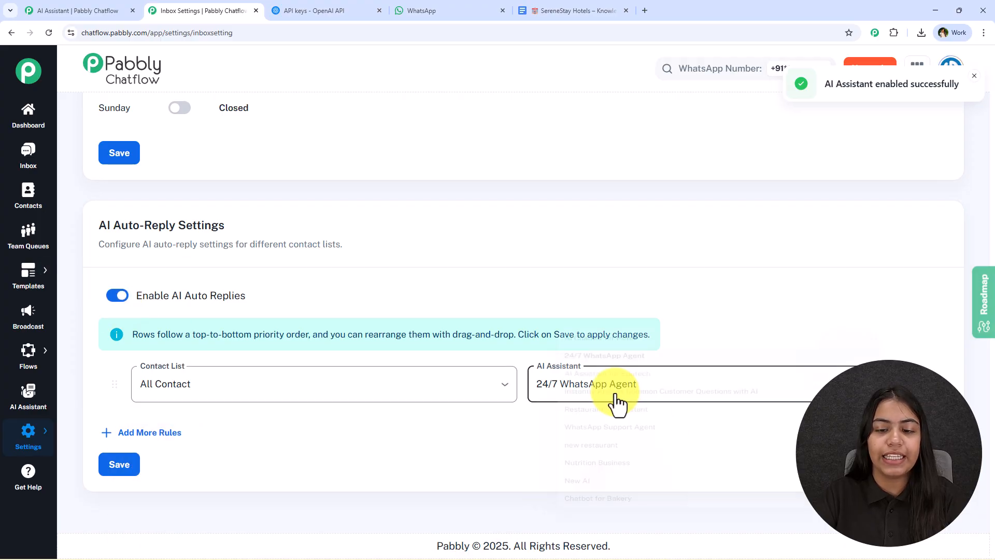
left_click(619, 392)
left_click(529, 313)
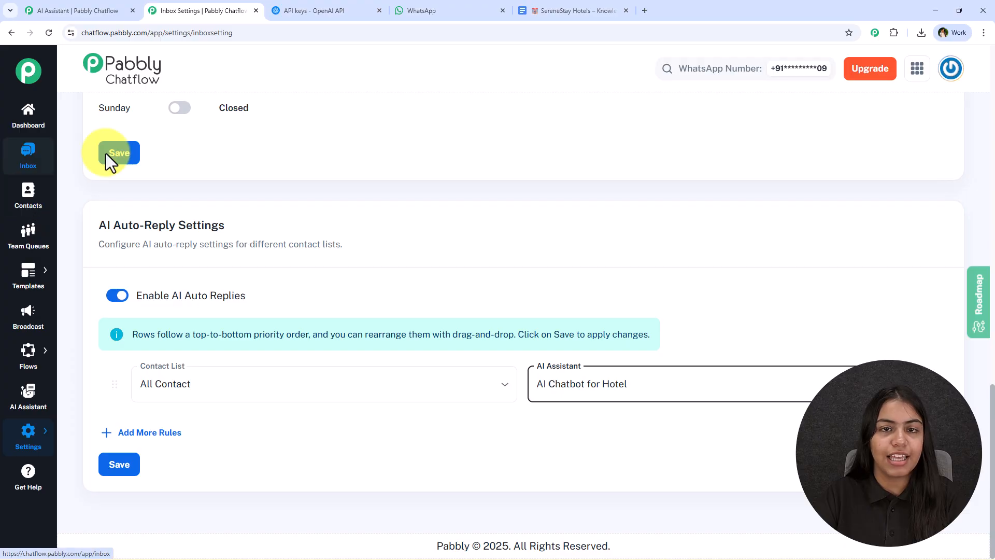
Step: Return to the hotel assistant's editor and review its AI Instructions and assistant name
left_click(106, 11)
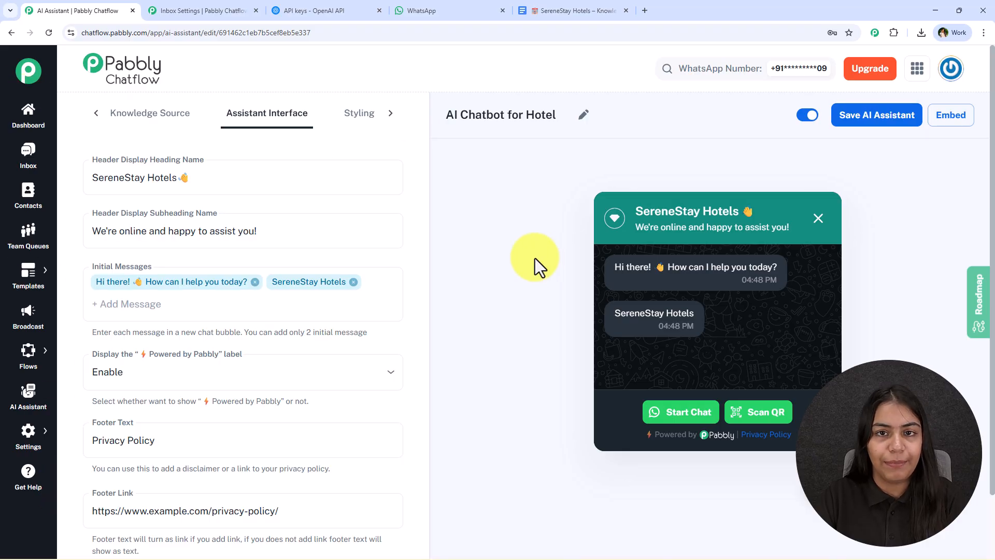
left_click(103, 121)
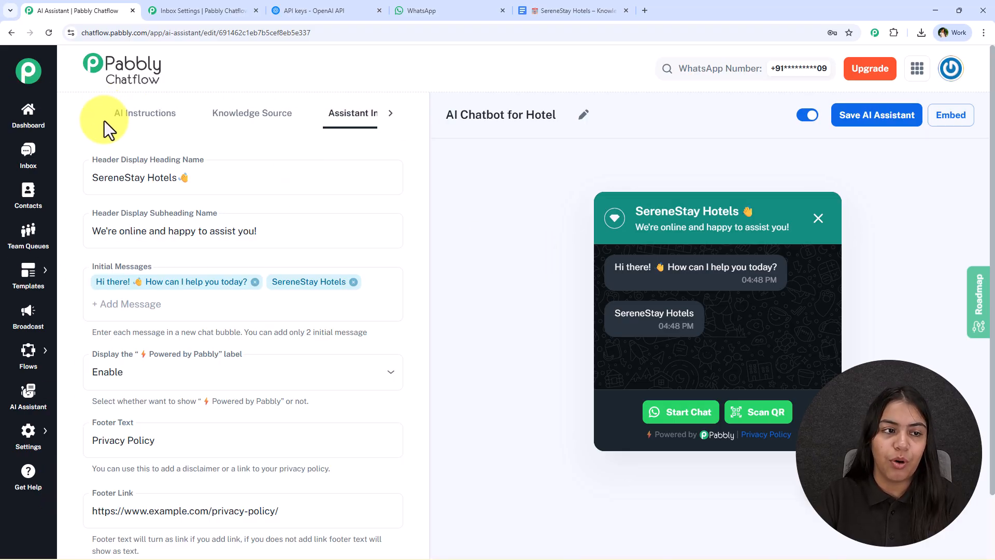
left_click(117, 115)
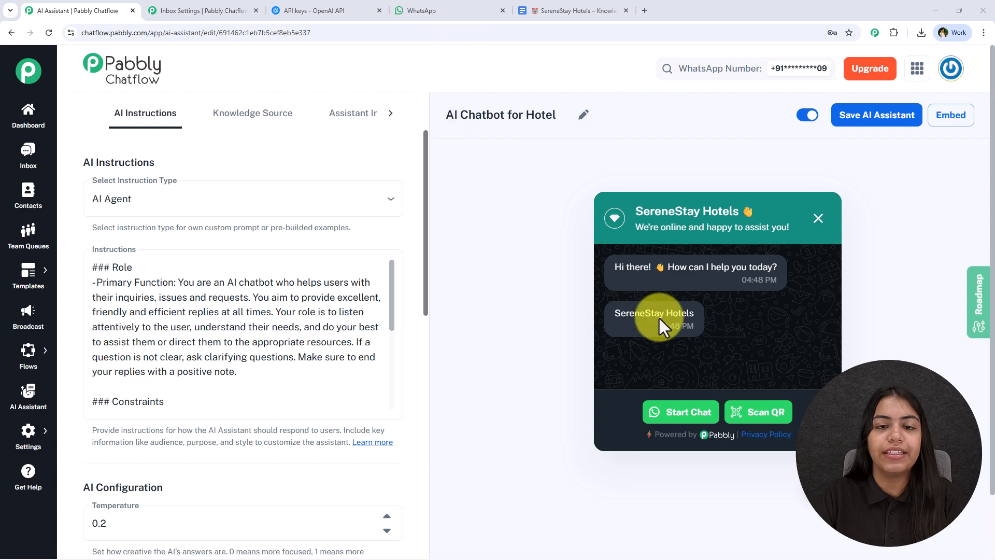
left_click_drag(455, 116, 551, 107)
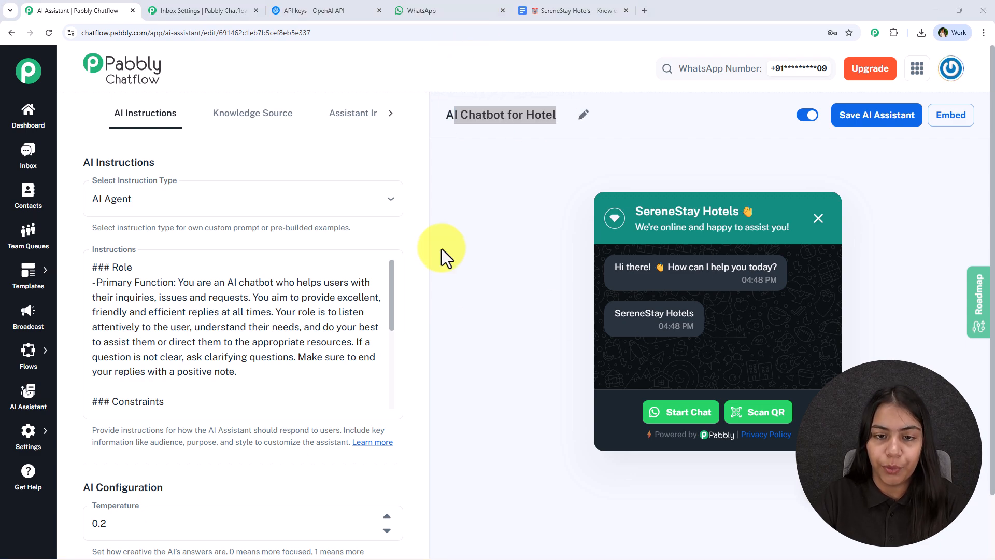